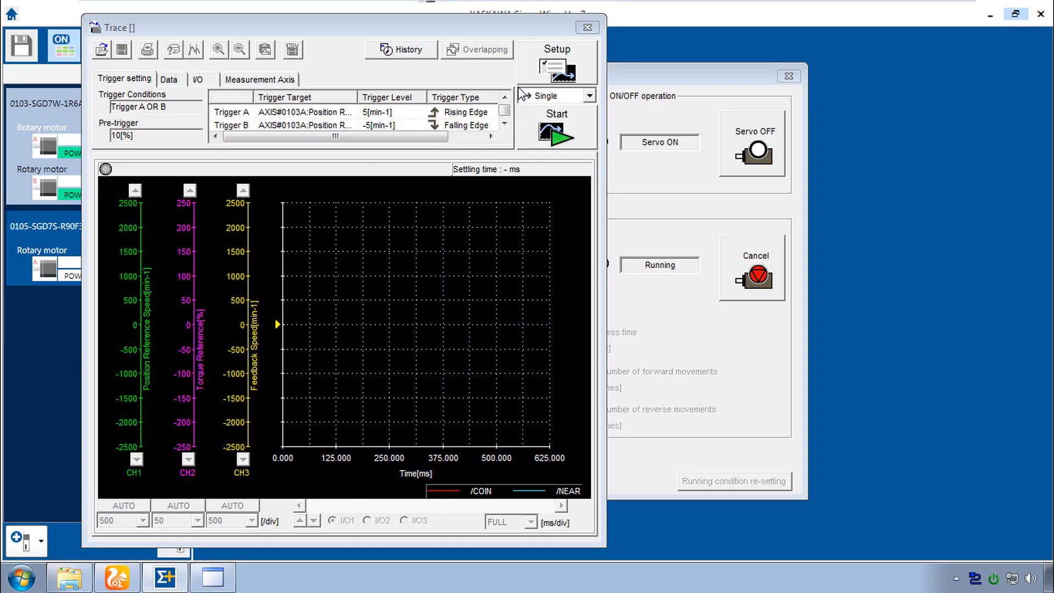
# Open the trace setup and apply the "Checks position reference." auto setting
pyautogui.click(557, 69)
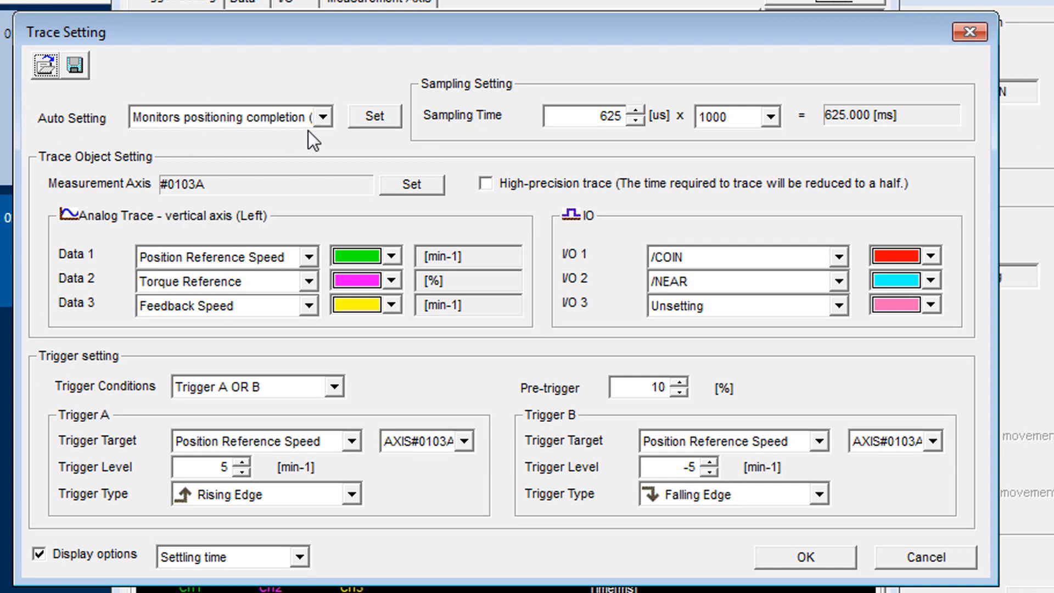
pyautogui.click(320, 118)
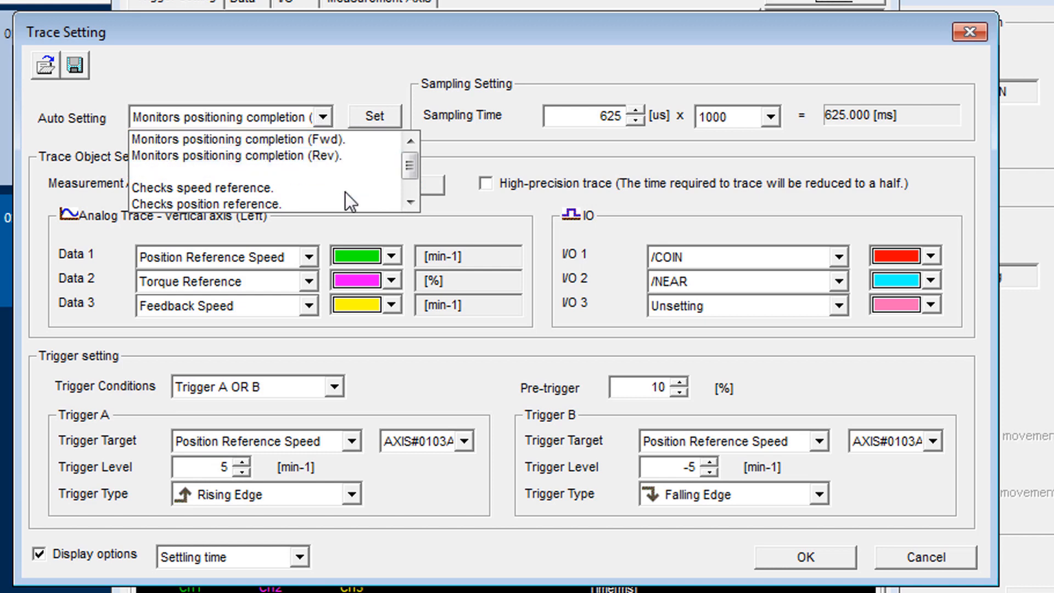
pyautogui.click(411, 203)
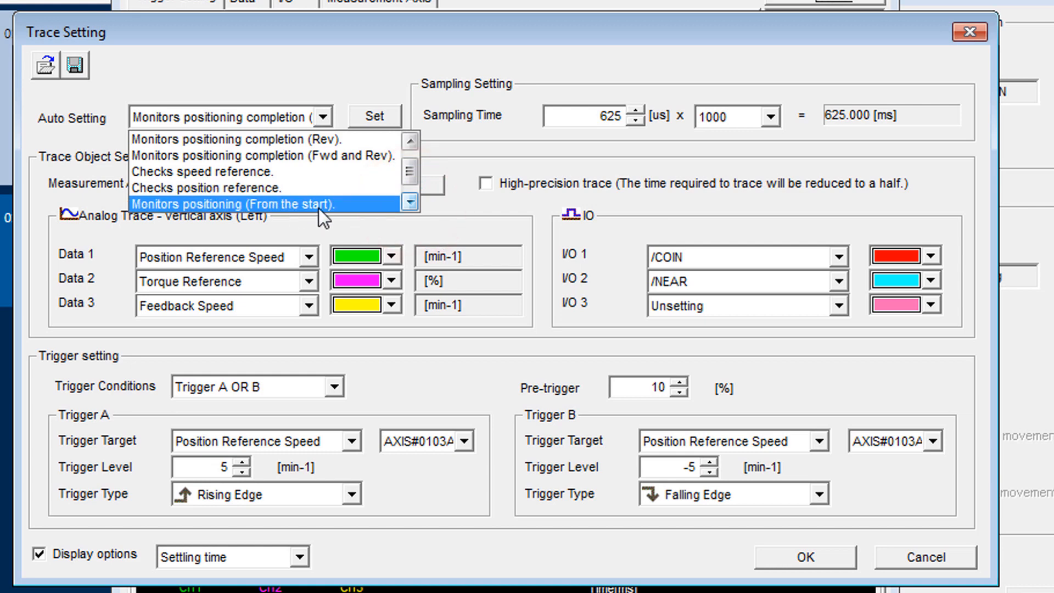
pyautogui.click(250, 189)
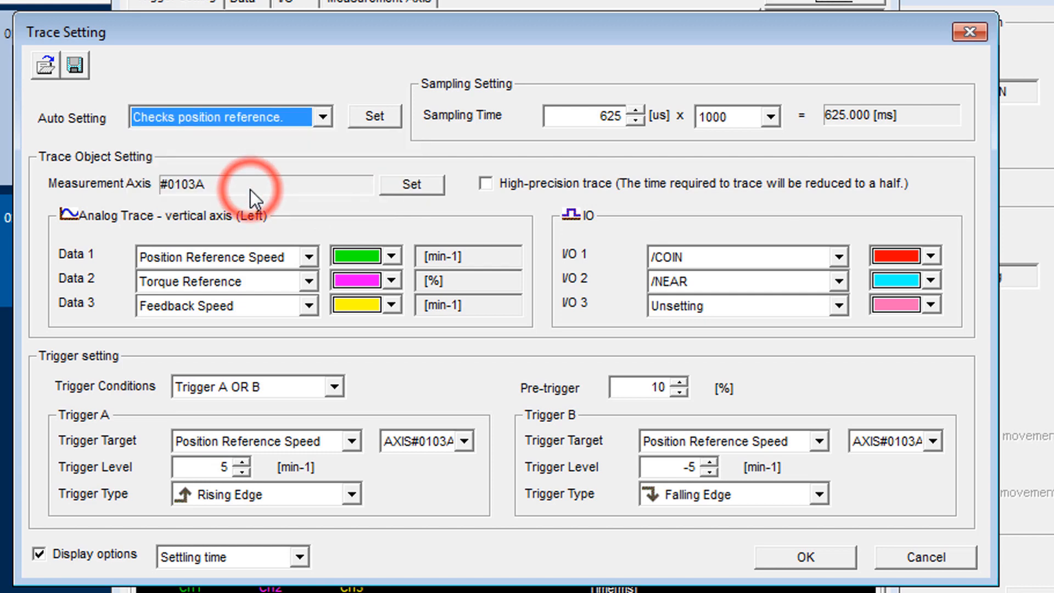
pyautogui.click(379, 120)
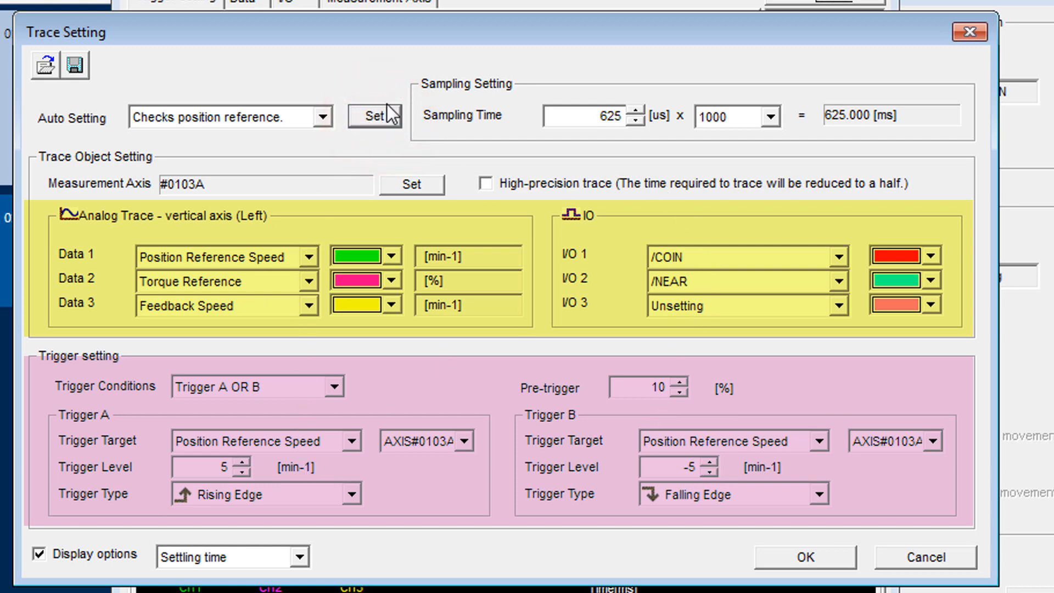
# Apply the "Monitors positioning (From the start)." auto setting to the trace setup
pyautogui.click(322, 118)
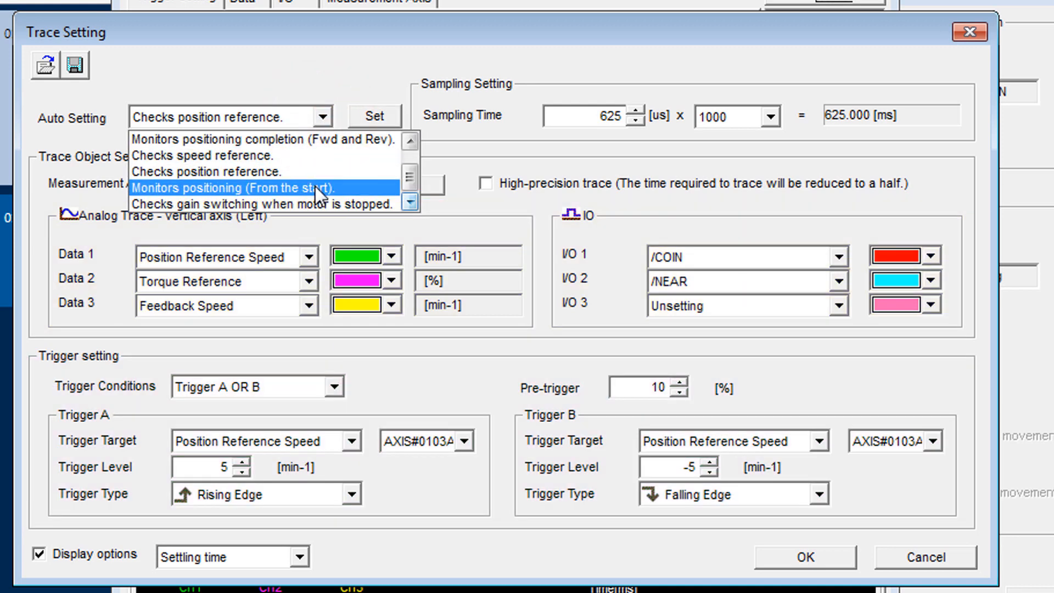
pyautogui.click(323, 190)
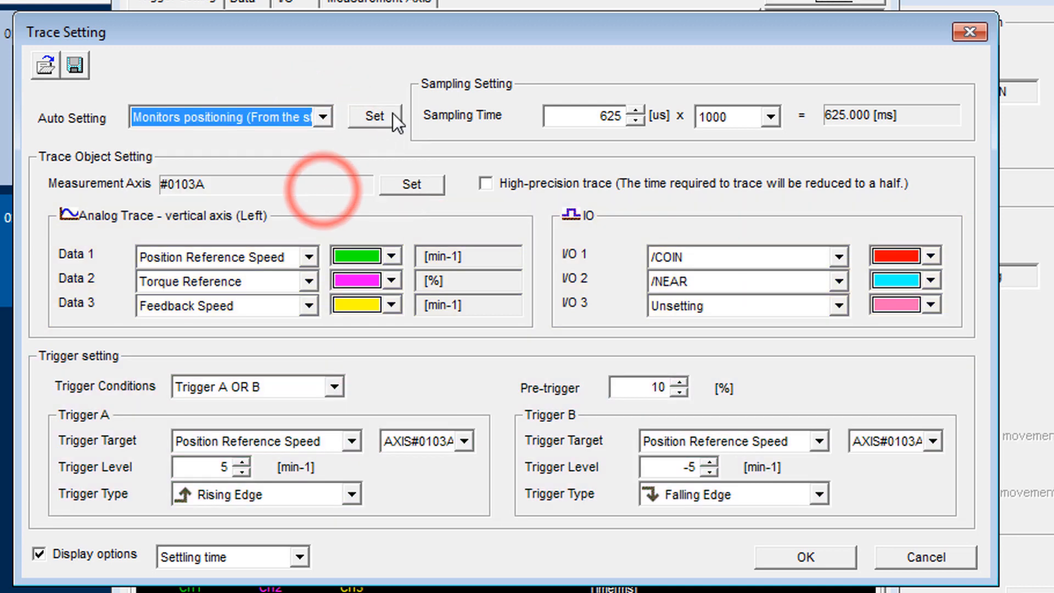
pyautogui.click(378, 118)
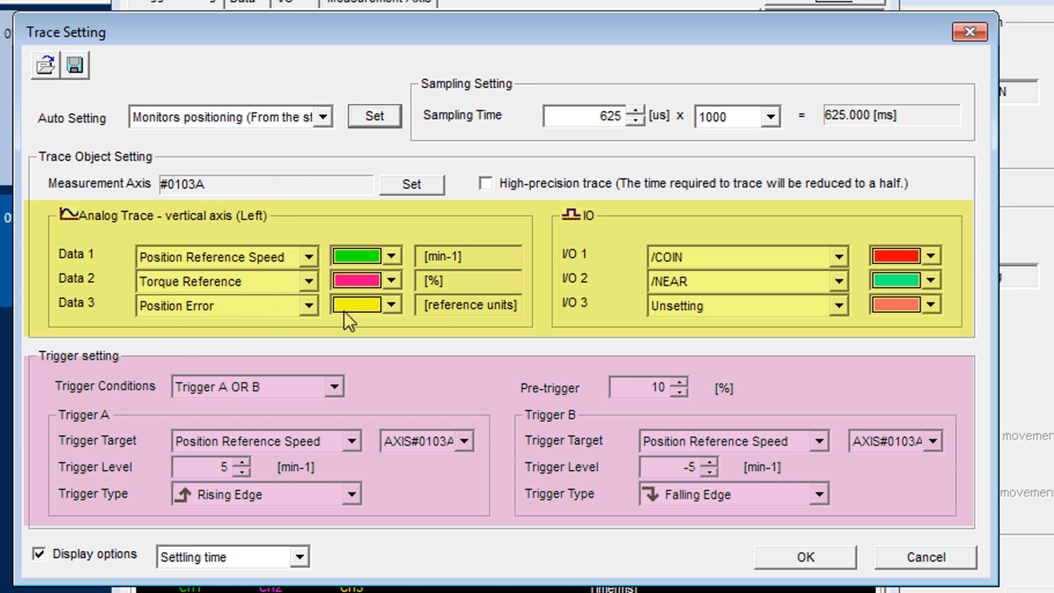
# Switch the trace auto setting back to "Checks position reference." and apply it
pyautogui.click(322, 117)
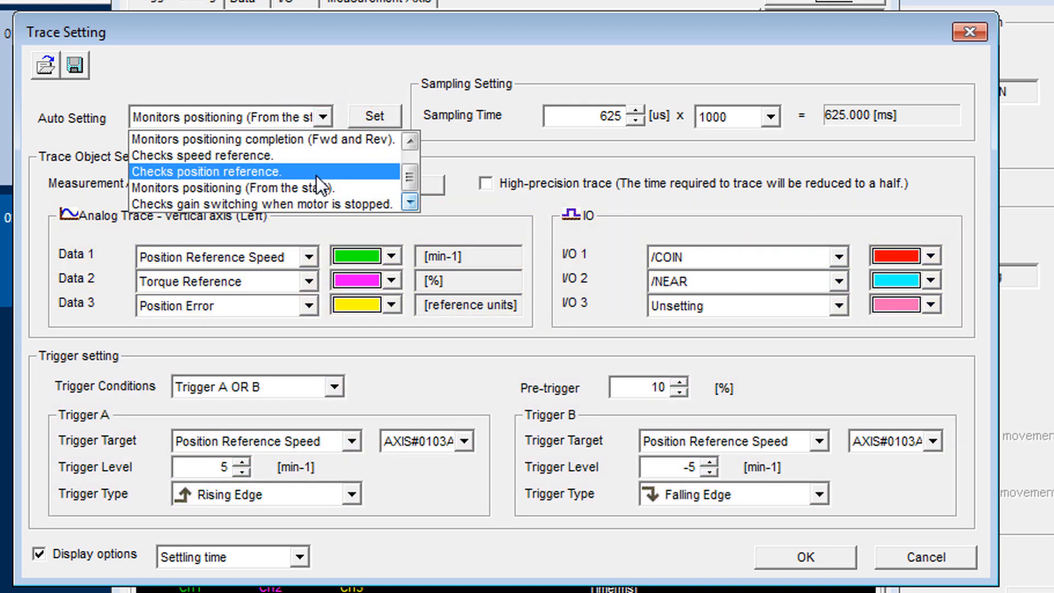
pyautogui.click(316, 175)
pyautogui.click(375, 117)
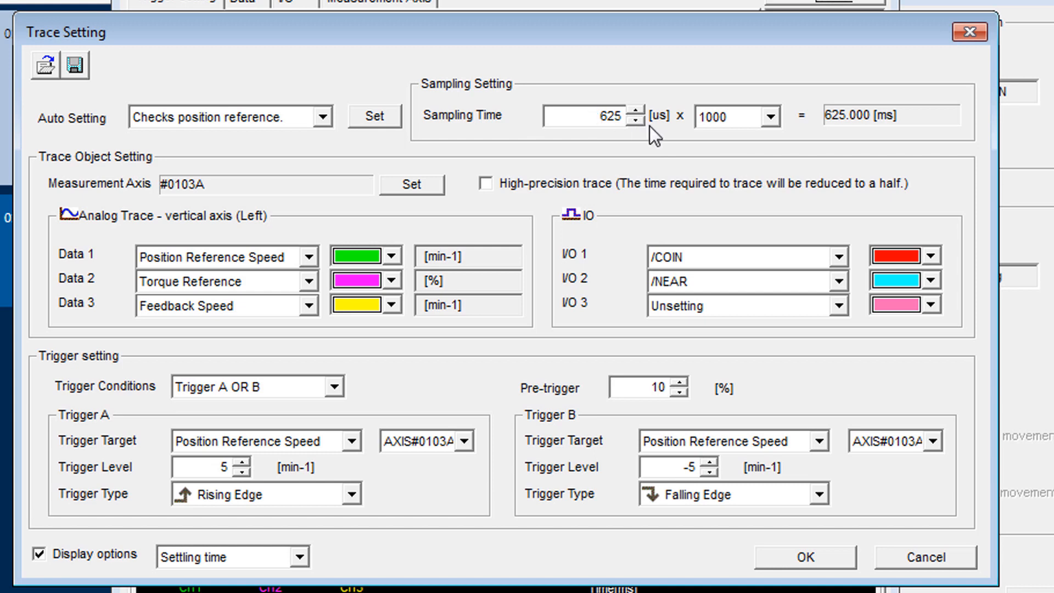
# Try a shorter sampling time and raise it back step by step to 625 us
pyautogui.press('Delete')
pyautogui.write('1')
pyautogui.click(637, 109)
pyautogui.click(636, 109)
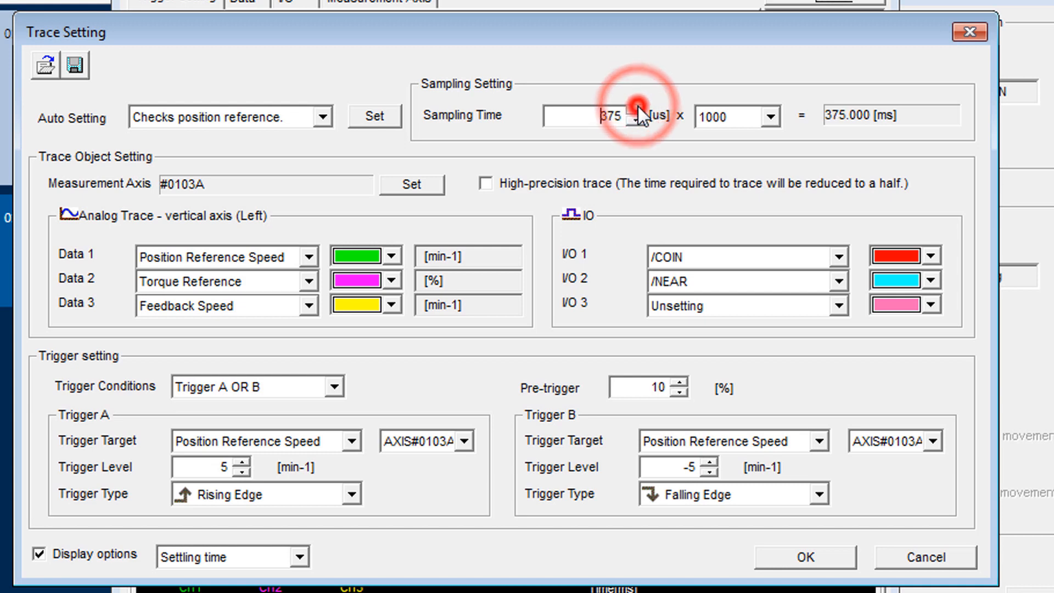
pyautogui.click(636, 109)
pyautogui.click(637, 109)
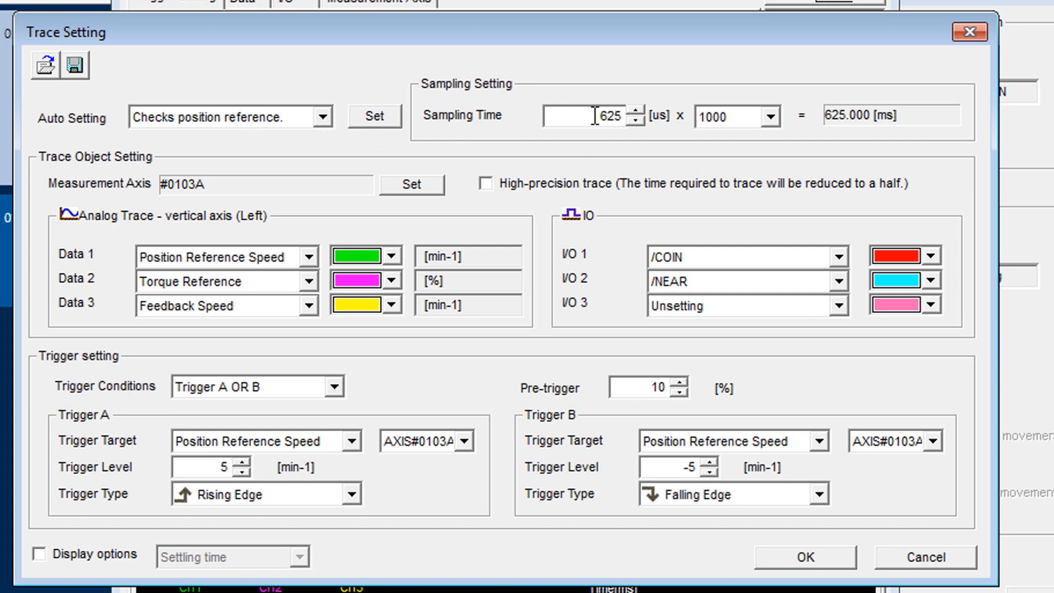
# Accept the trace settings with the display options turned off and start a single trace
pyautogui.click(808, 558)
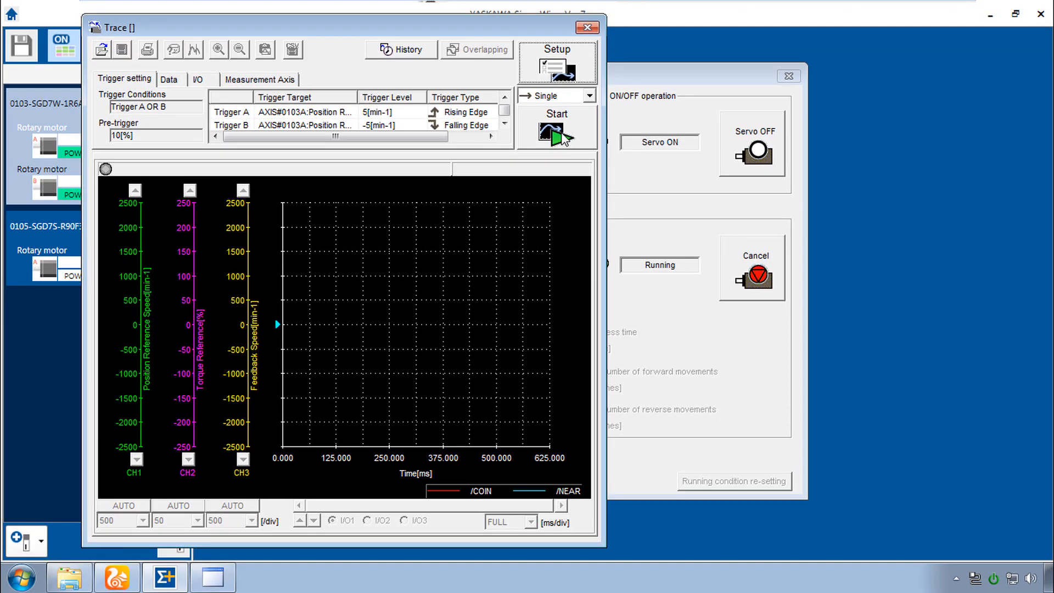
pyautogui.click(781, 86)
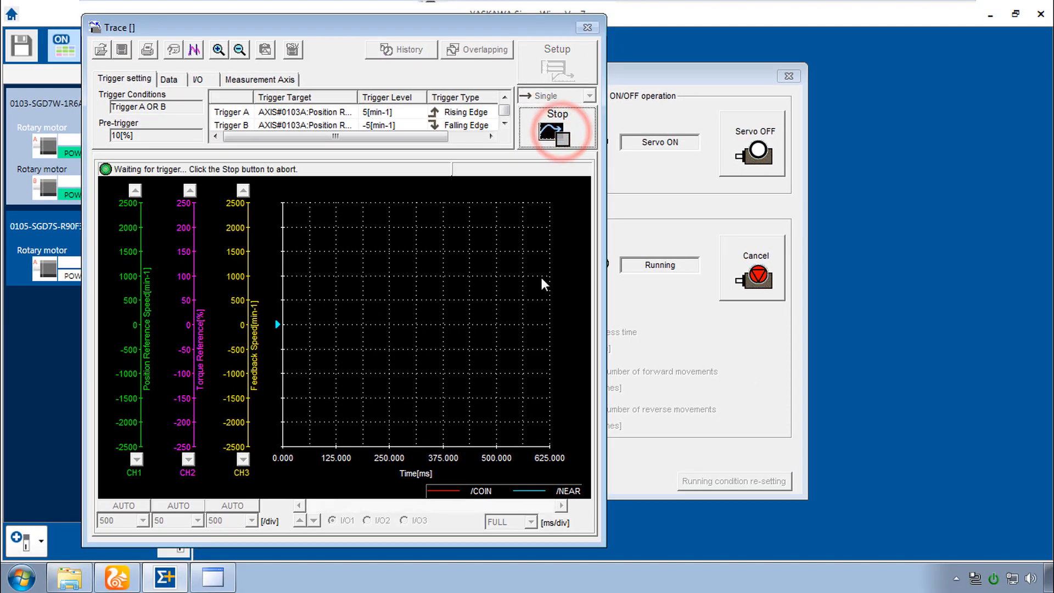
# Switch to the IPCam Client live video to watch the motors during the trace, and return to the trace window
pyautogui.click(118, 578)
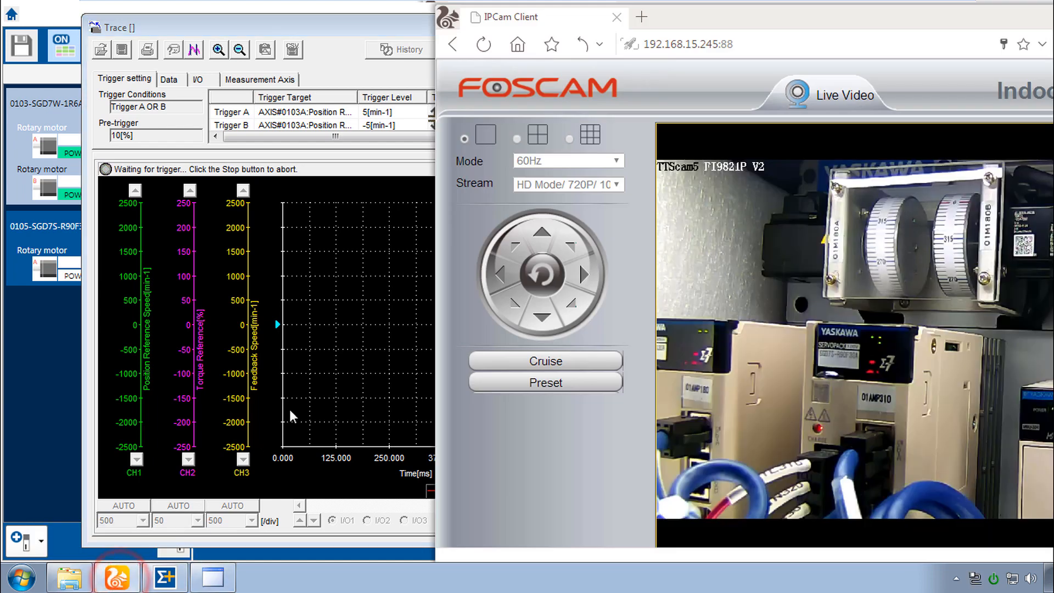
pyautogui.click(360, 362)
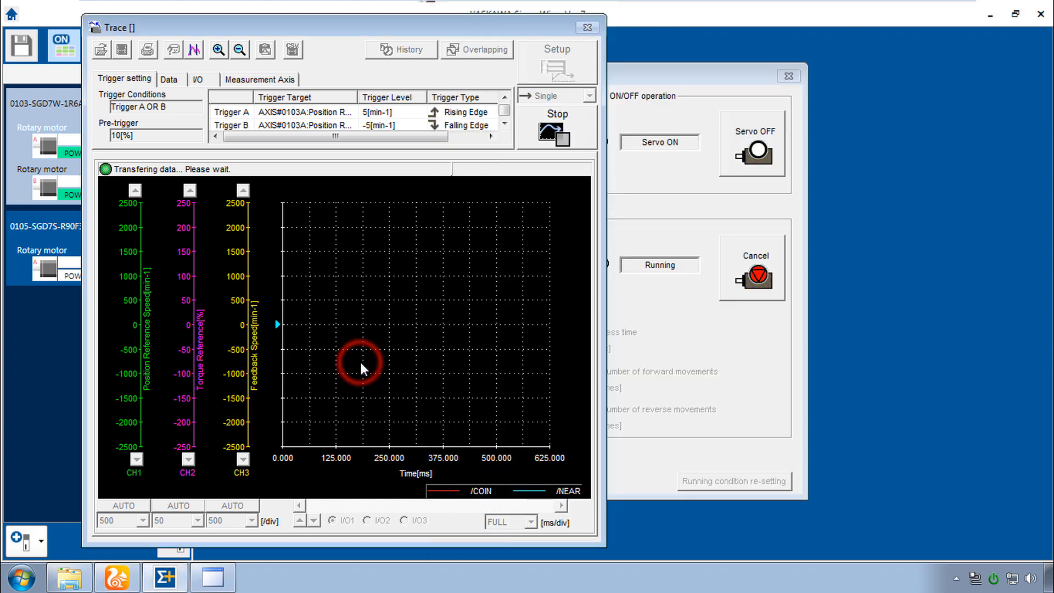
pyautogui.click(115, 586)
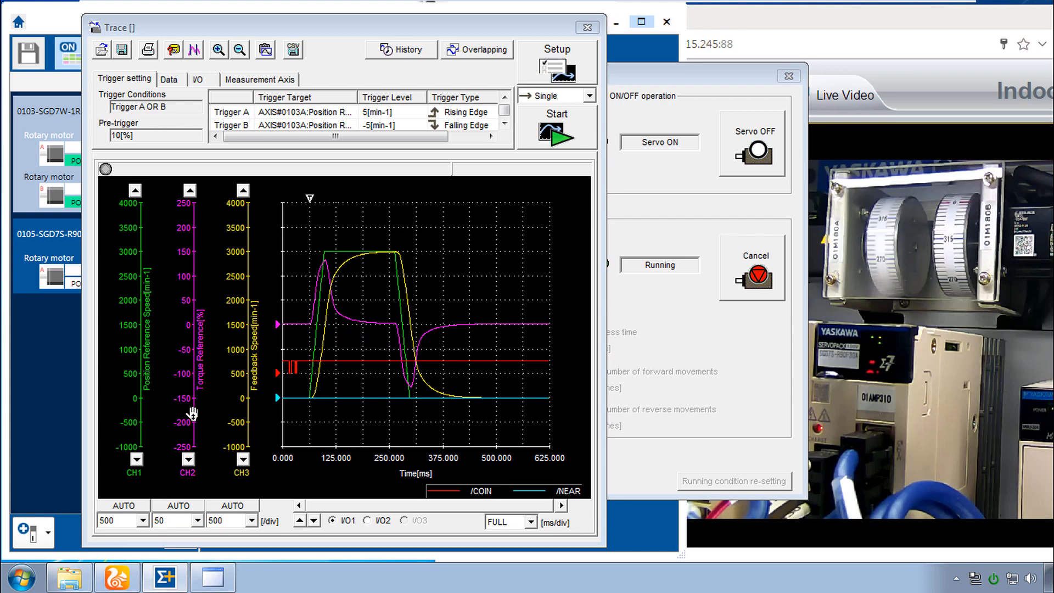
pyautogui.click(409, 171)
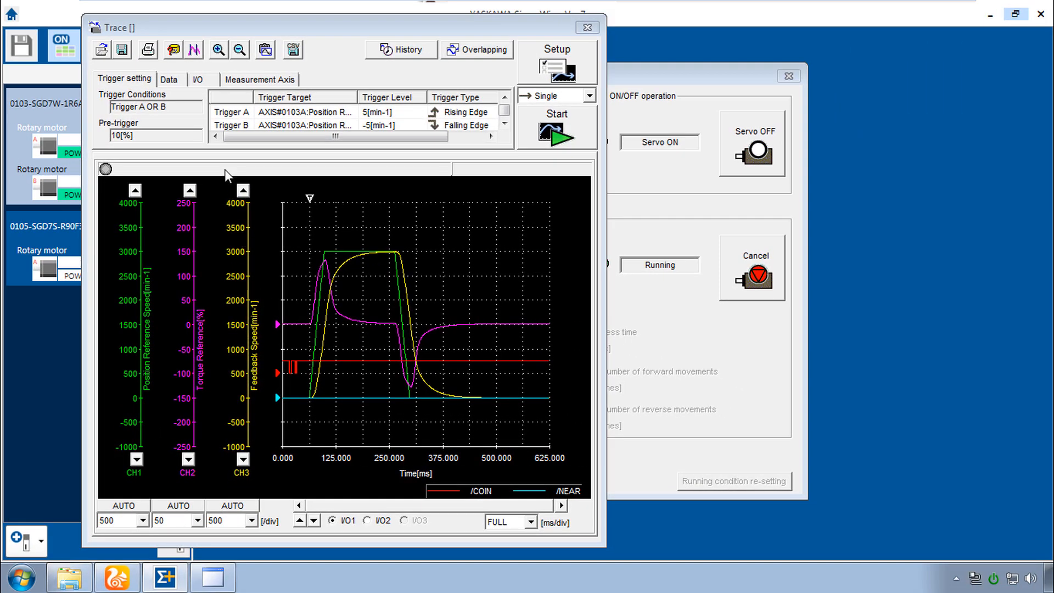
# Hide and redisplay the Position Reference Speed and Torque Reference curves, and return to the trigger settings
pyautogui.click(174, 80)
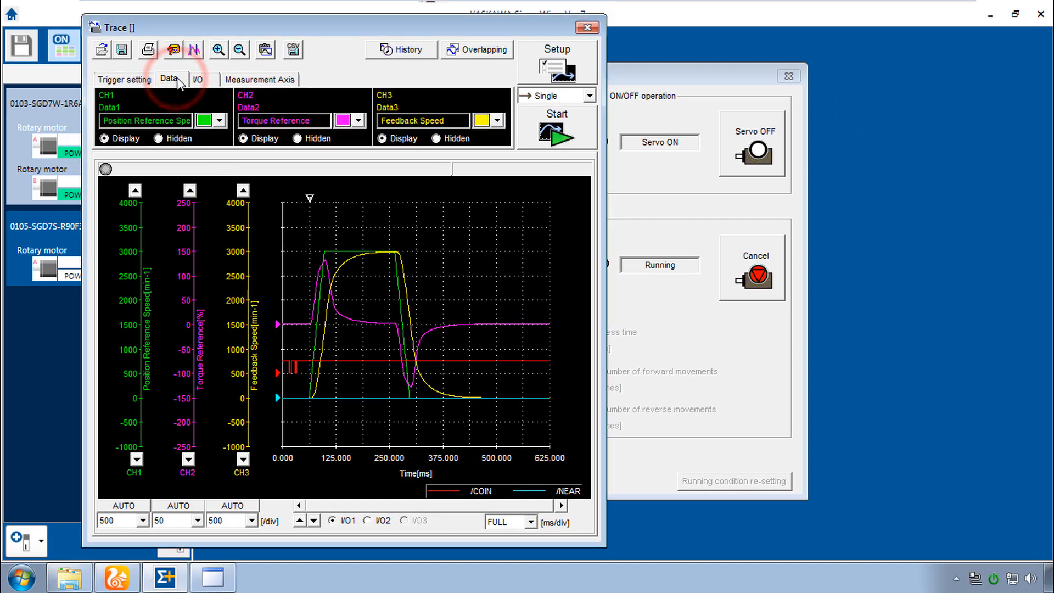
pyautogui.click(158, 138)
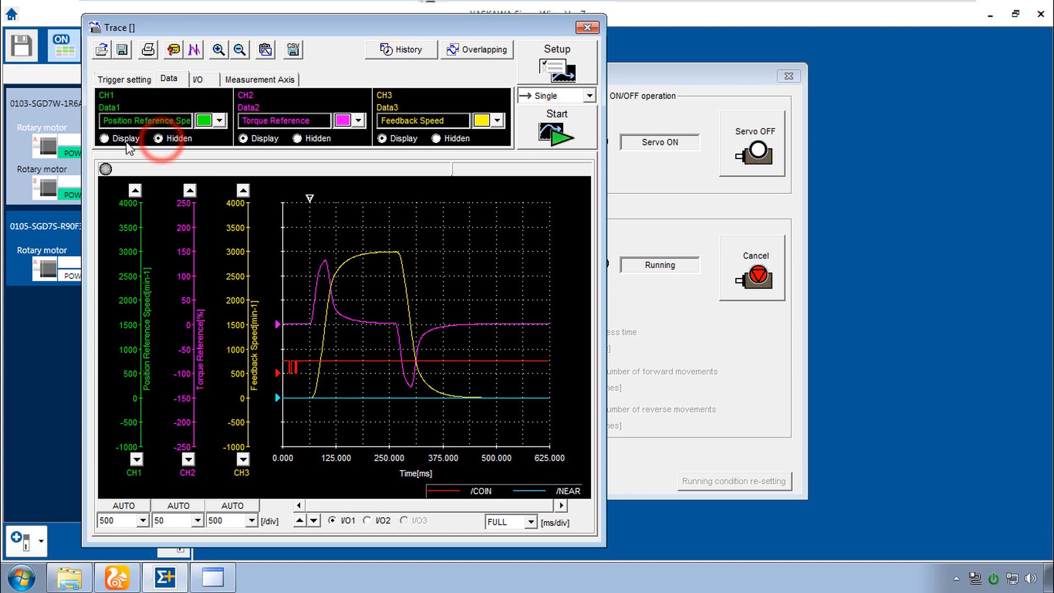
pyautogui.click(116, 138)
pyautogui.click(158, 139)
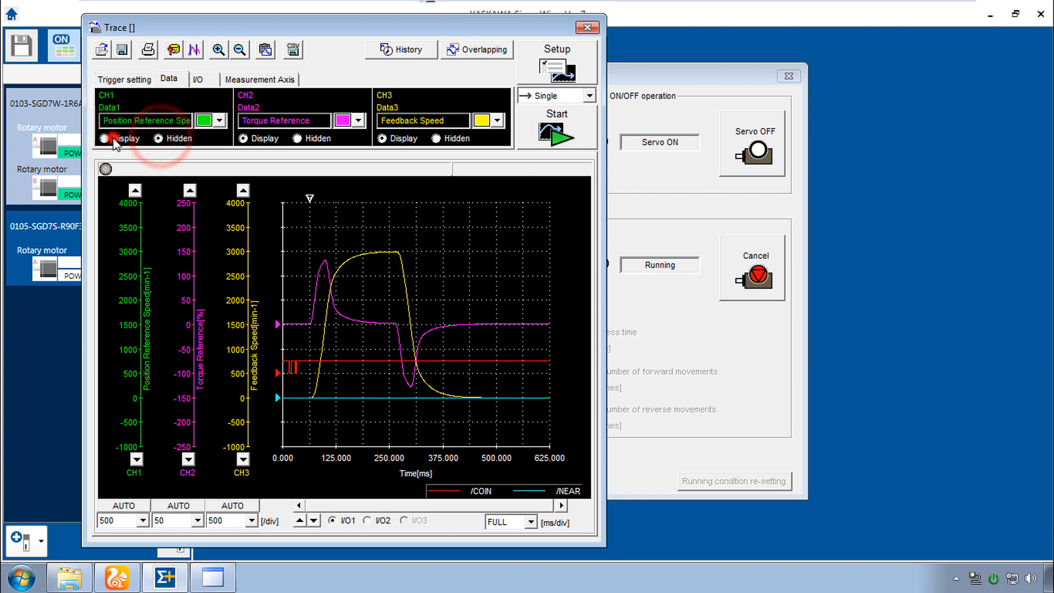
pyautogui.click(105, 139)
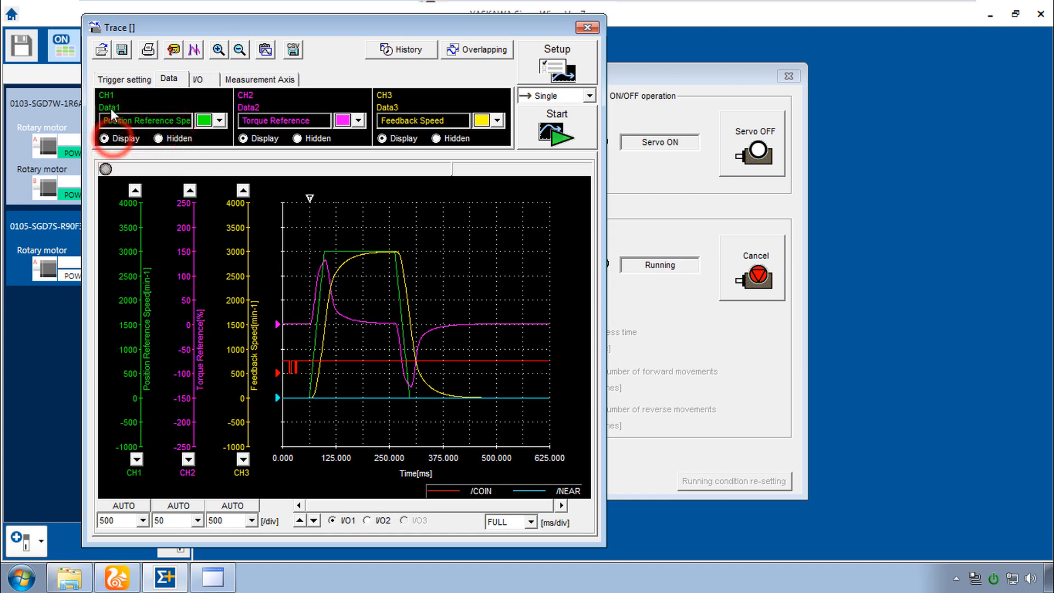
pyautogui.click(297, 138)
pyautogui.click(250, 141)
pyautogui.click(120, 80)
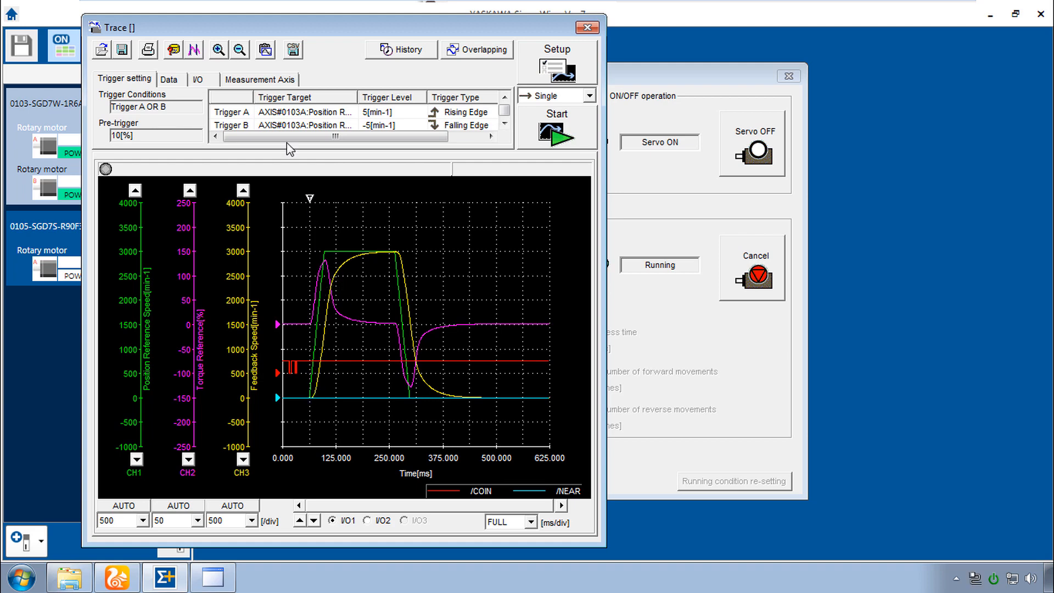
# Measure the acceleration time of the position reference by placing vertical cursors A and B at the start and end of its rising ramp
pyautogui.click(218, 51)
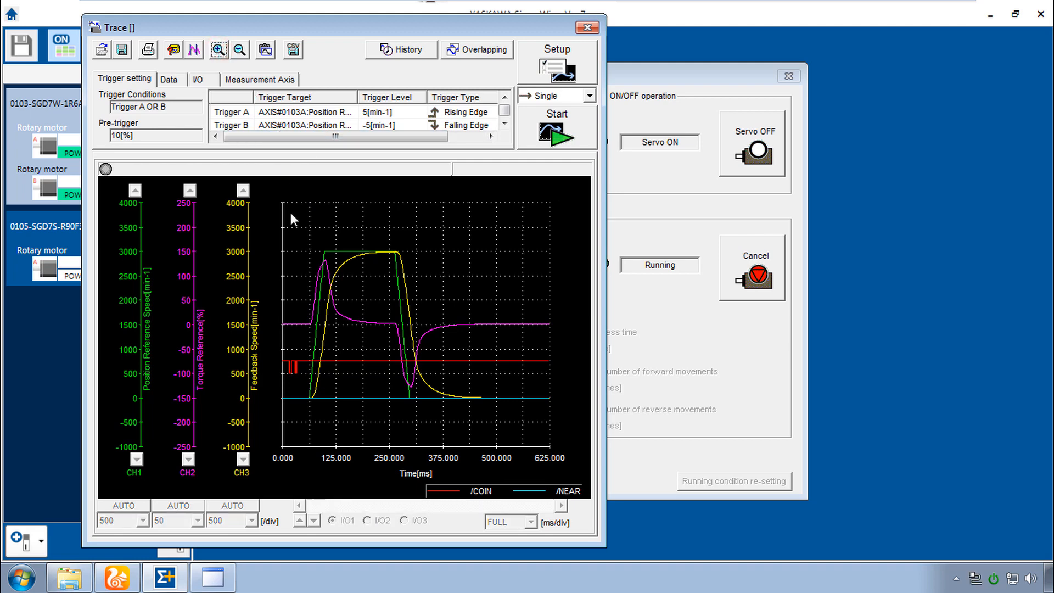
pyautogui.moveTo(293, 223)
pyautogui.mouseDown()
pyautogui.moveTo(334, 321)
pyautogui.moveTo(348, 407)
pyautogui.mouseUp()
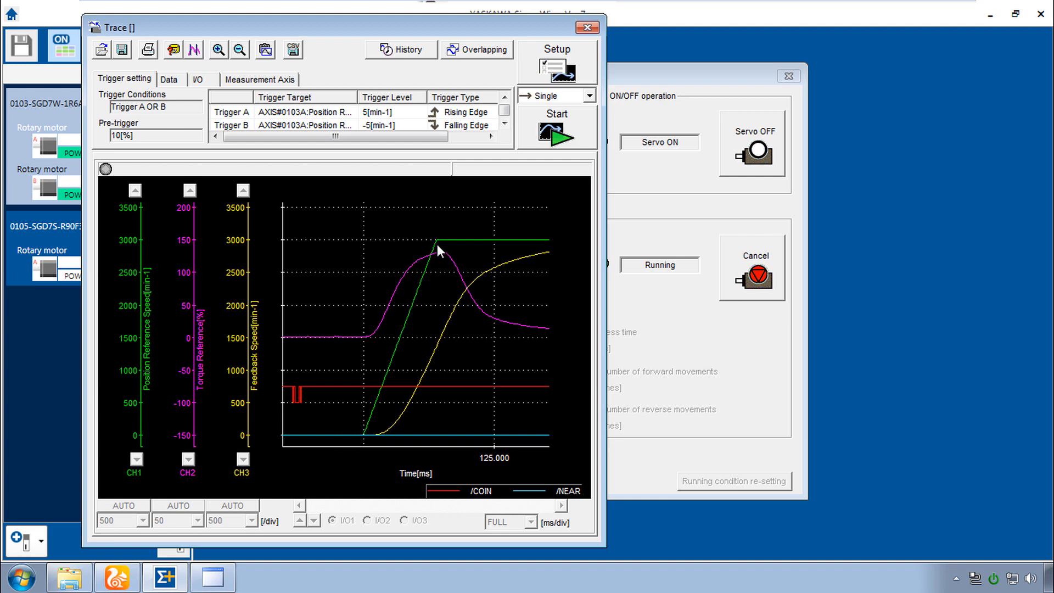
pyautogui.click(196, 55)
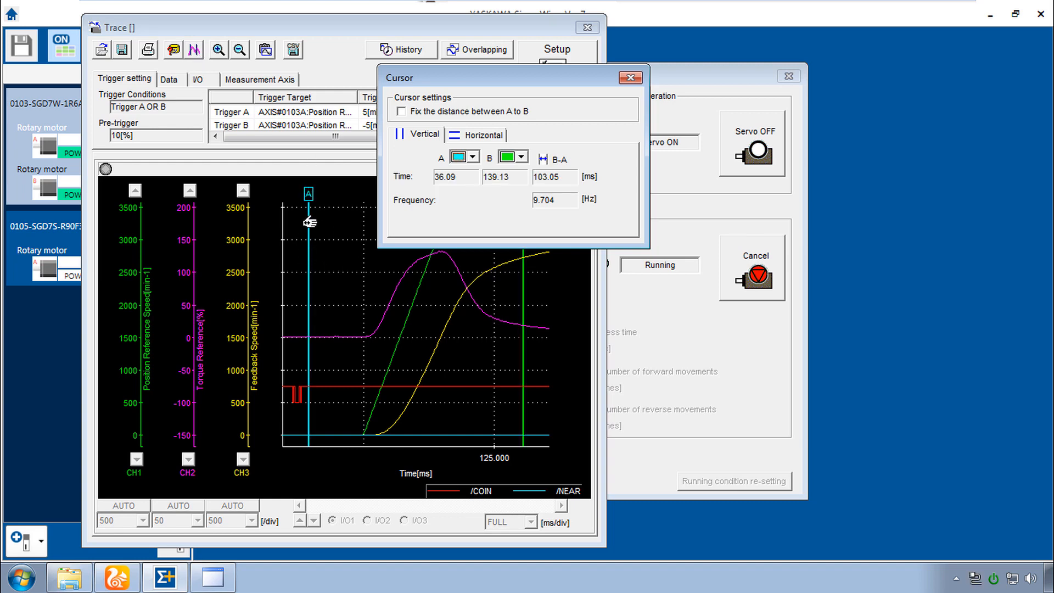
pyautogui.moveTo(309, 222); pyautogui.dragTo(363, 229)
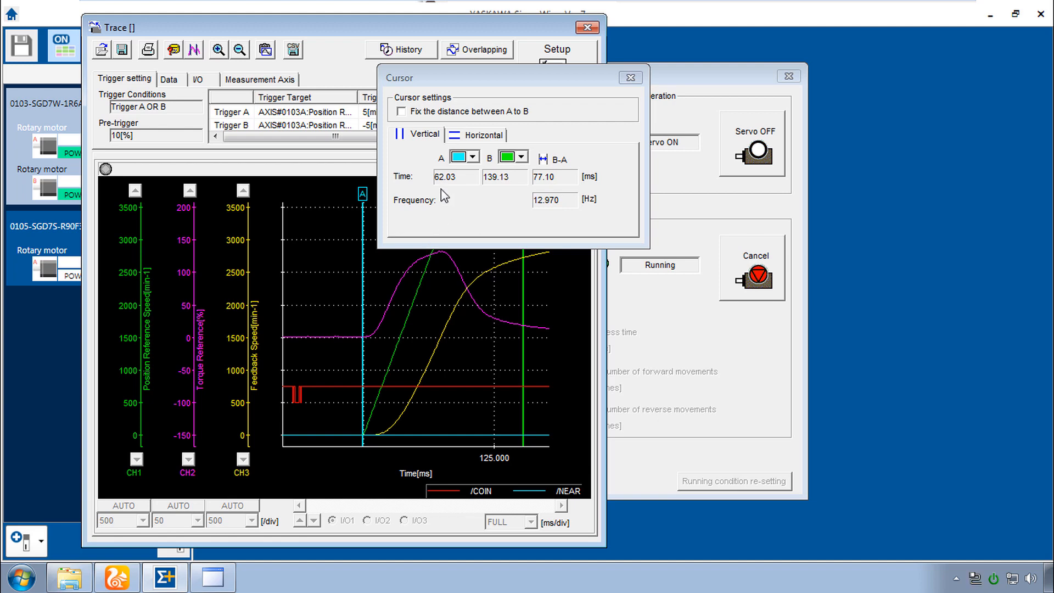
pyautogui.moveTo(618, 76); pyautogui.dragTo(850, 106)
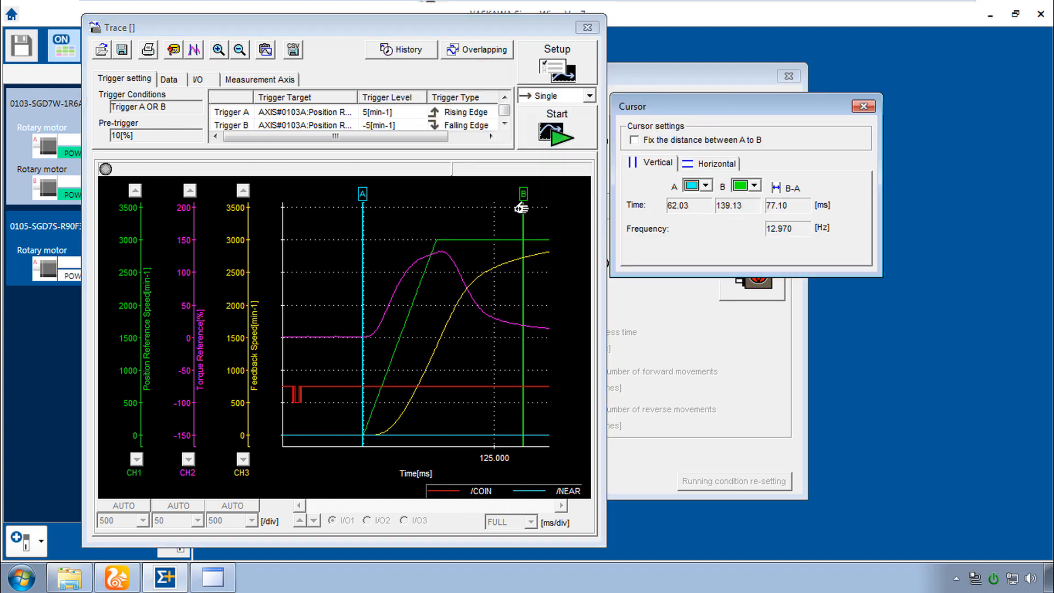
pyautogui.moveTo(523, 210); pyautogui.dragTo(435, 218)
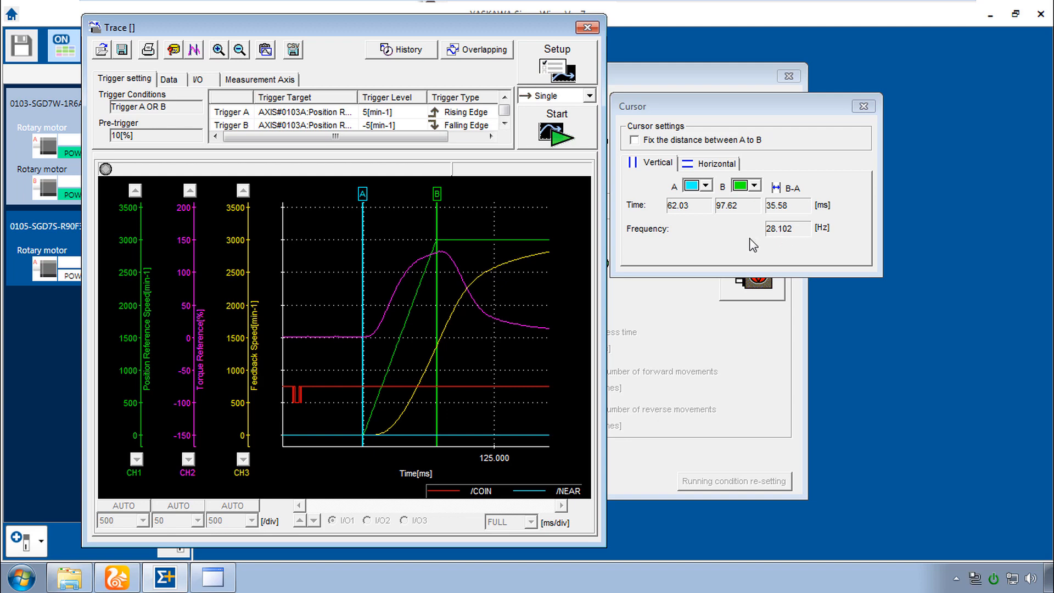
# Enlarge a small area and the acceleration section of the trace, returning to the full graph after each
pyautogui.click(217, 50)
pyautogui.moveTo(308, 219); pyautogui.dragTo(331, 246)
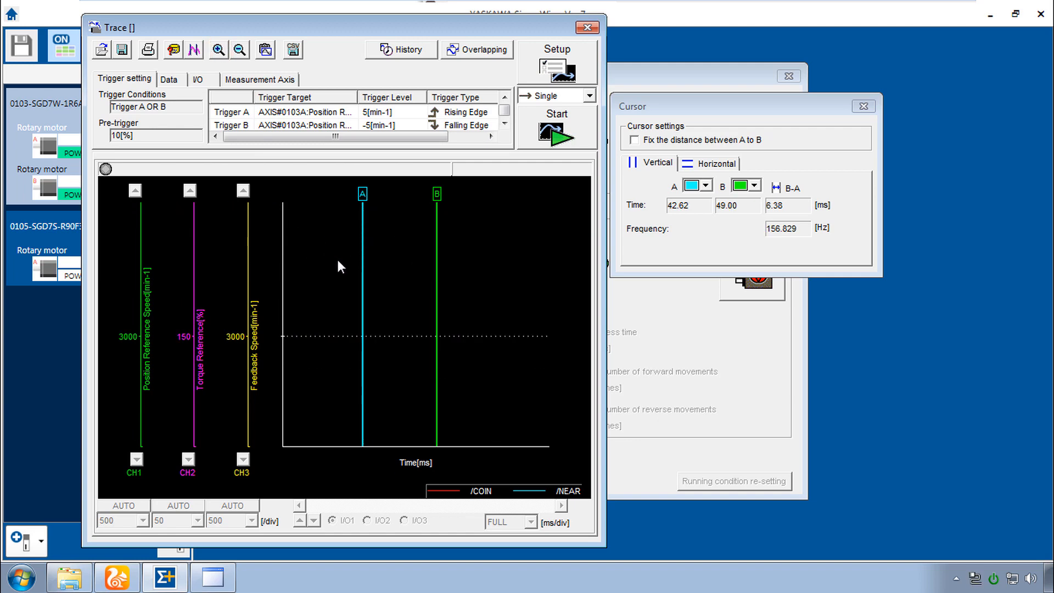
pyautogui.click(239, 50)
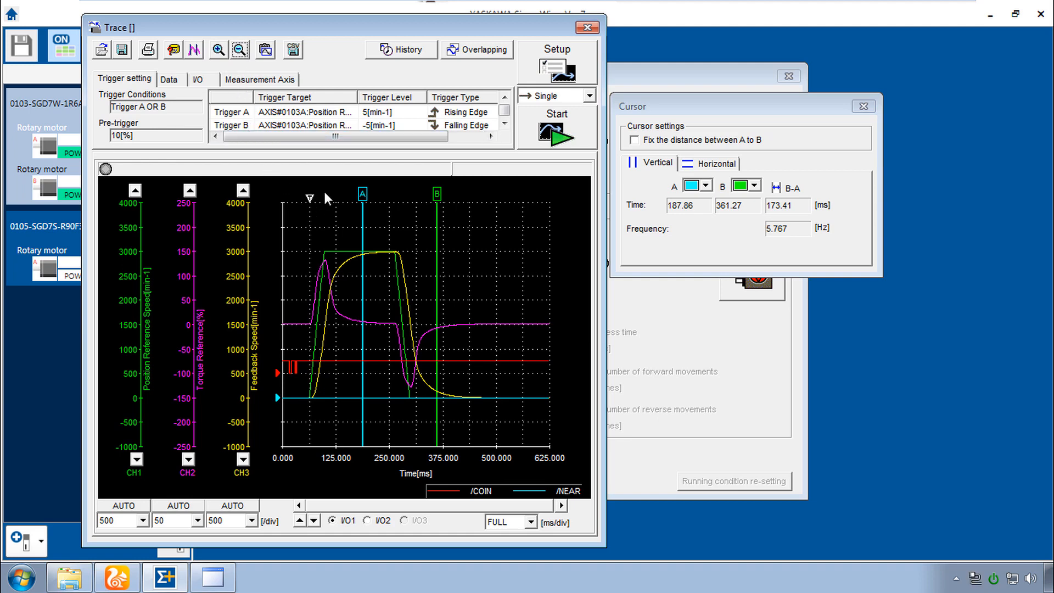
pyautogui.click(219, 50)
pyautogui.moveTo(296, 232); pyautogui.dragTo(338, 403)
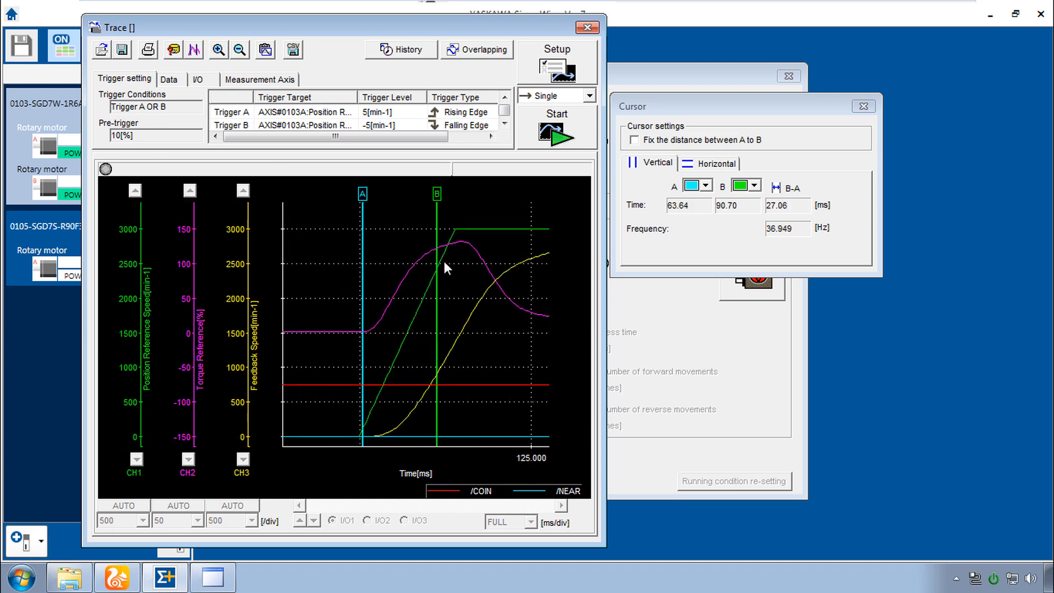
pyautogui.click(240, 50)
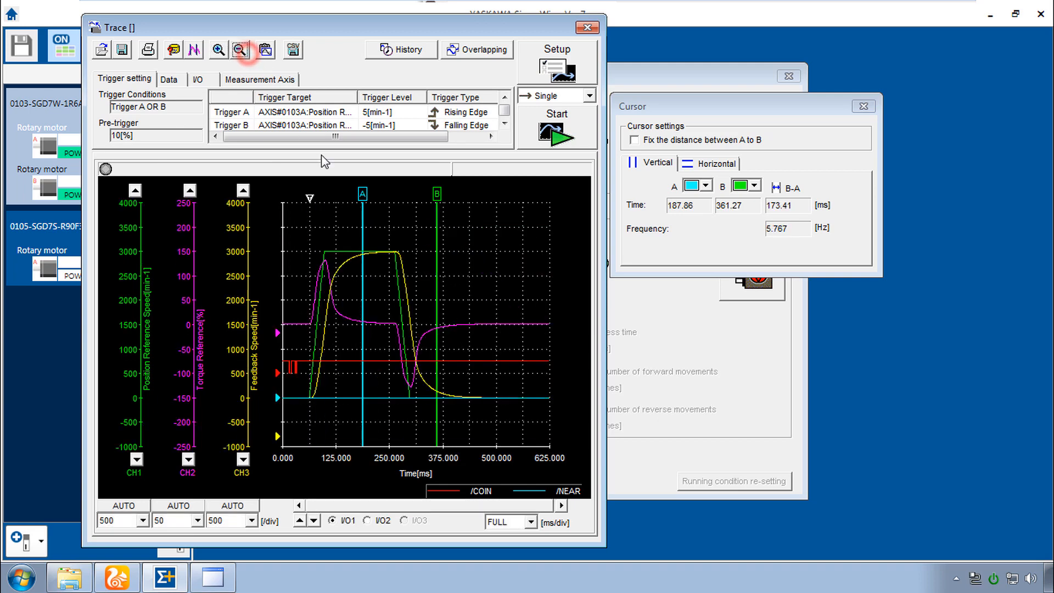
# Move vertical cursor B close to cursor A, at about 197 ms on the full trace
pyautogui.moveTo(437, 214); pyautogui.dragTo(372, 216)
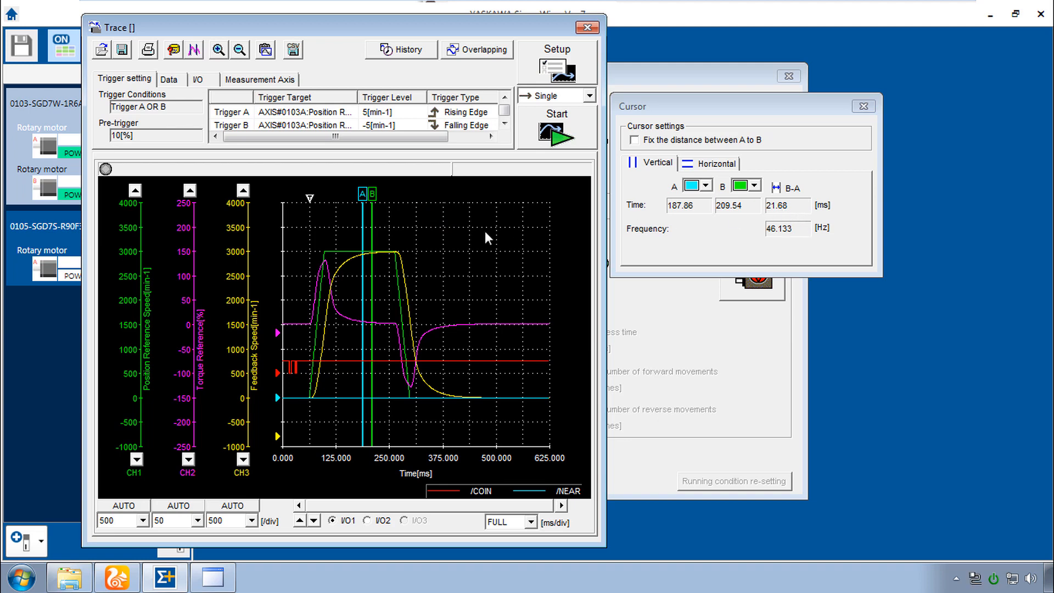
pyautogui.moveTo(372, 208); pyautogui.dragTo(365, 209)
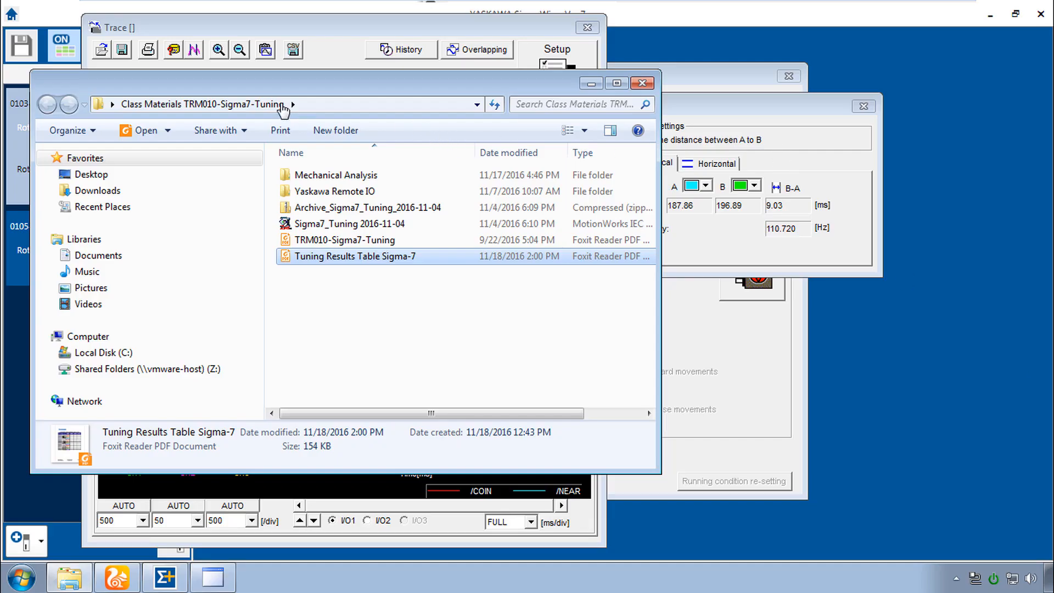
# Open the Tuning Results Table Sigma-7 PDF and begin a typewriter entry in the X_Axis Default "Tuning-Less" Position Settling Time cell
pyautogui.doubleClick(314, 260)
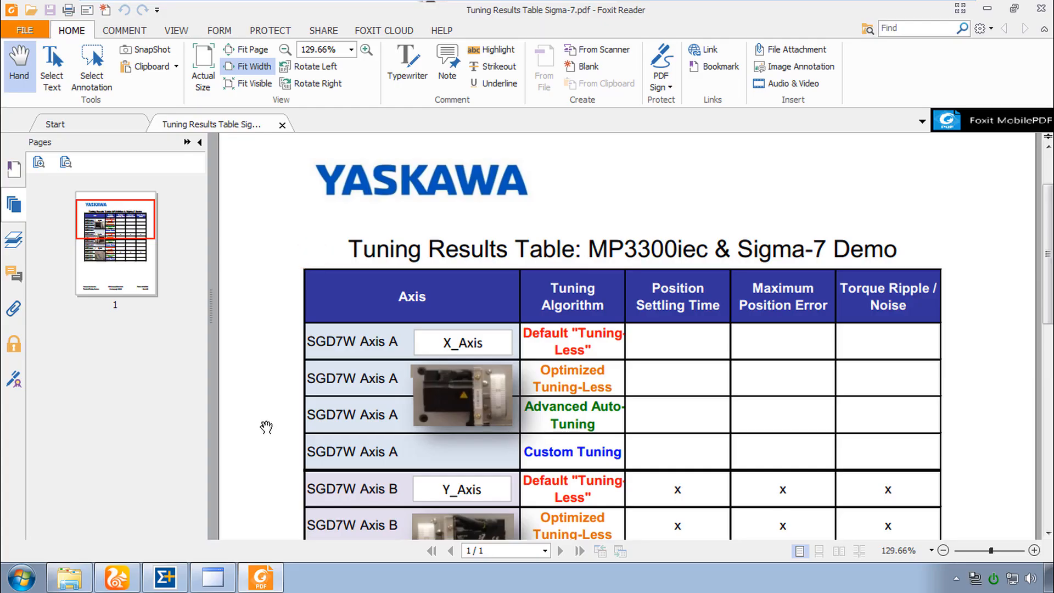
pyautogui.moveTo(268, 405); pyautogui.dragTo(270, 336)
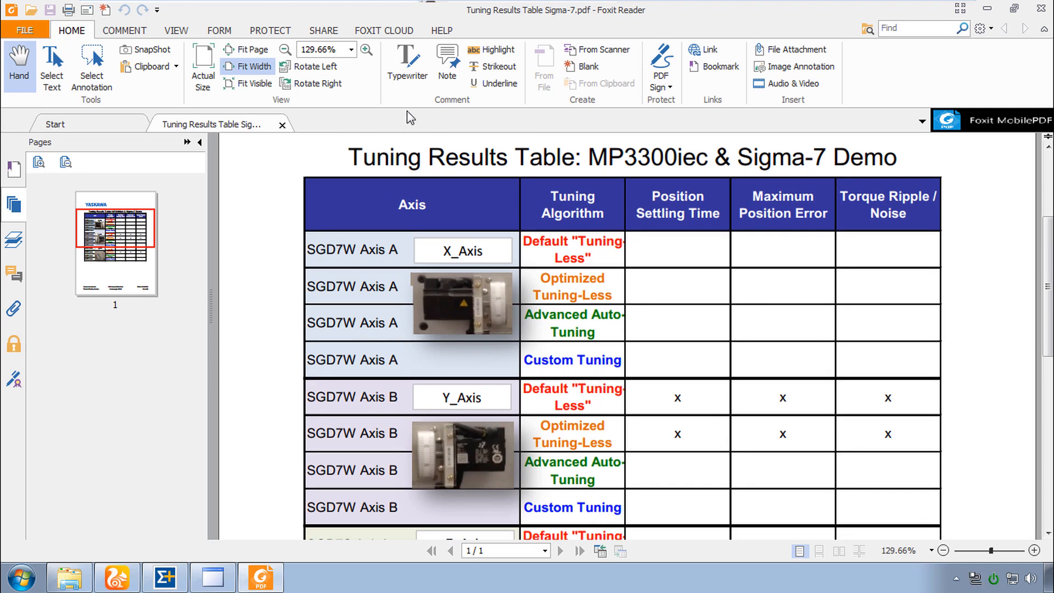
pyautogui.click(406, 70)
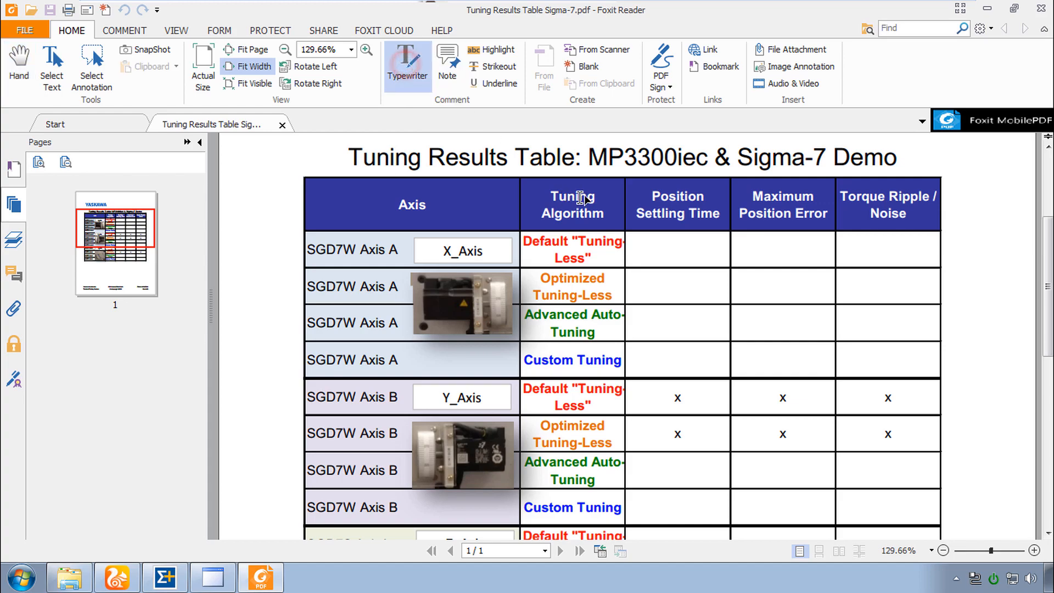
pyautogui.click(637, 248)
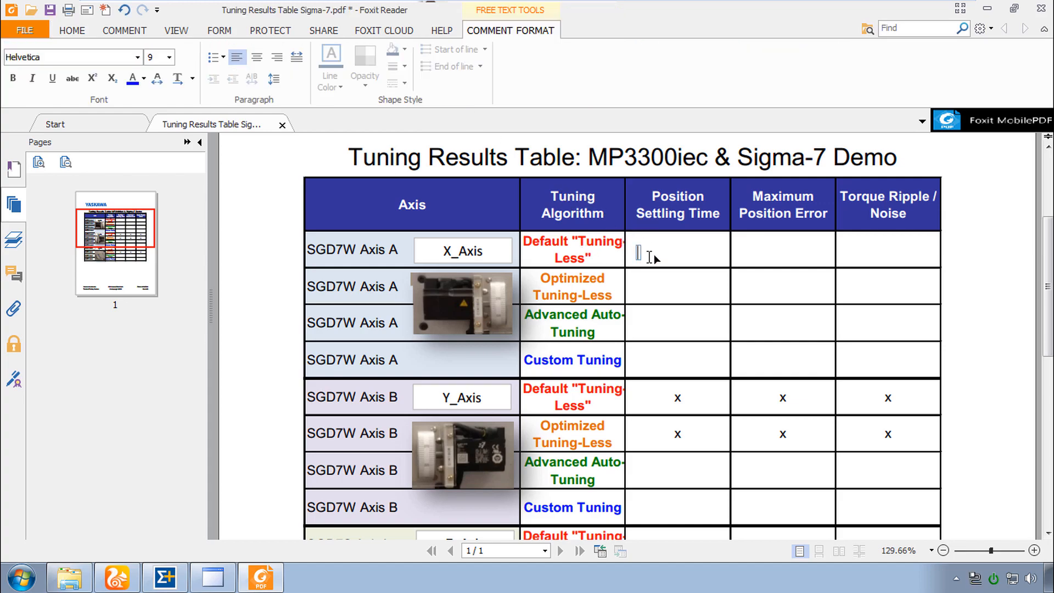
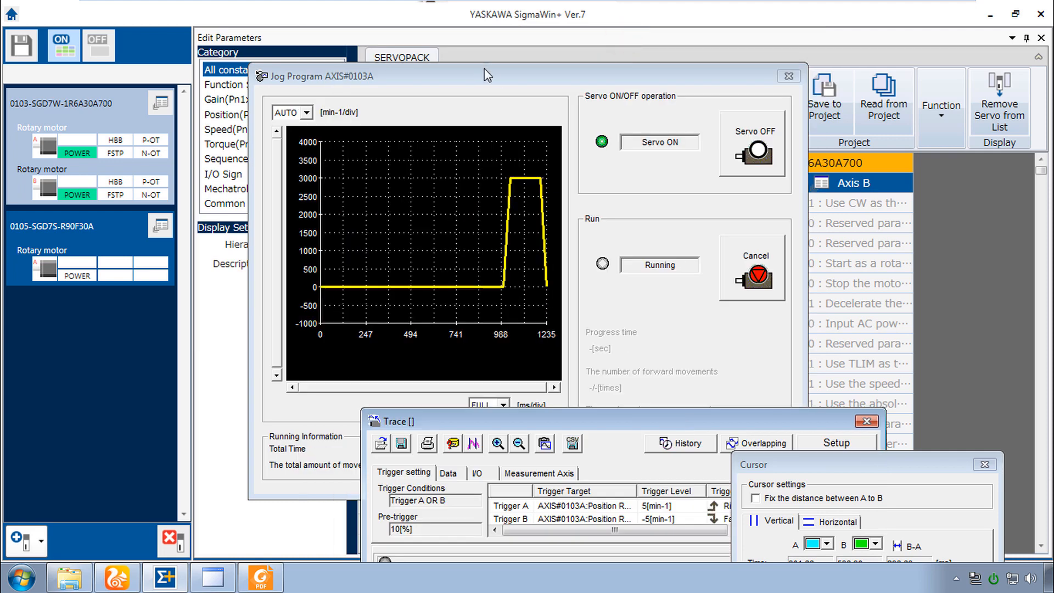
# In SigmaWin+, set Axis A's Pn522 Positioning Completed Width to 4660 reference units and write the edited parameter to the servo
pyautogui.click(239, 160)
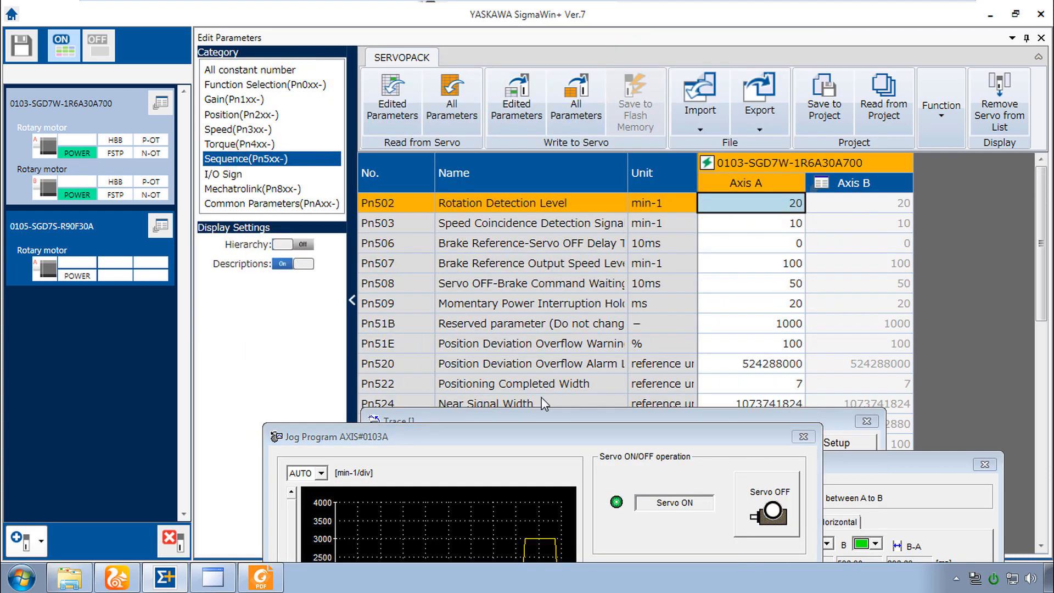
pyautogui.click(785, 387)
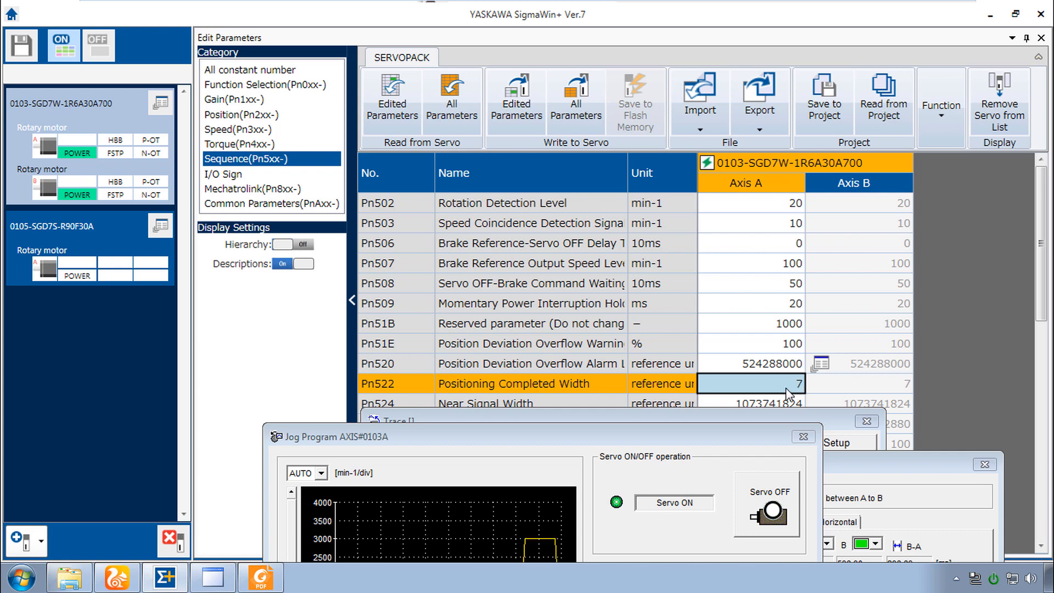
pyautogui.doubleClick(778, 388)
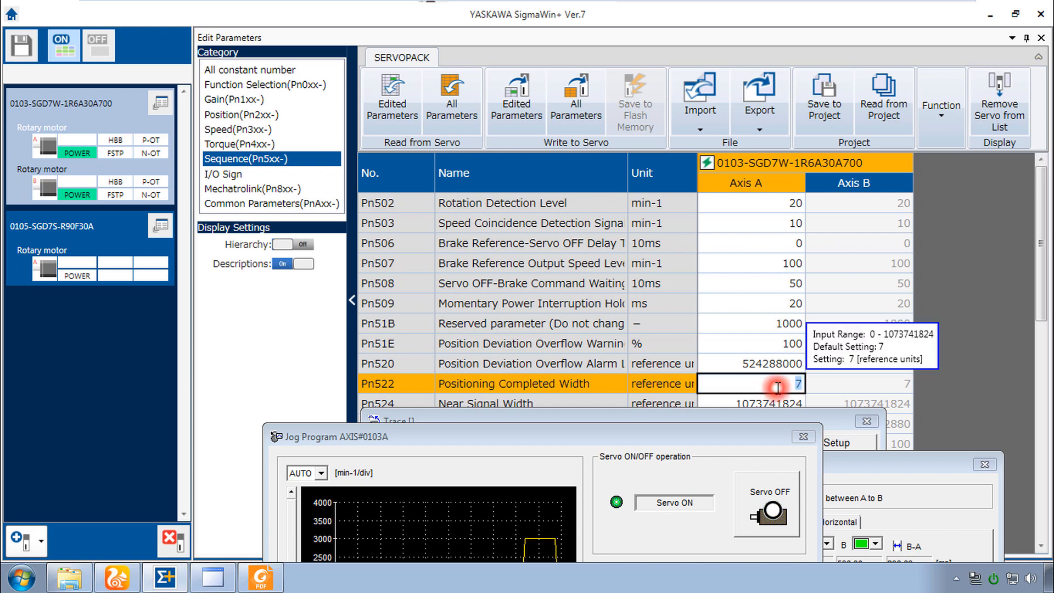
pyautogui.write('4660')
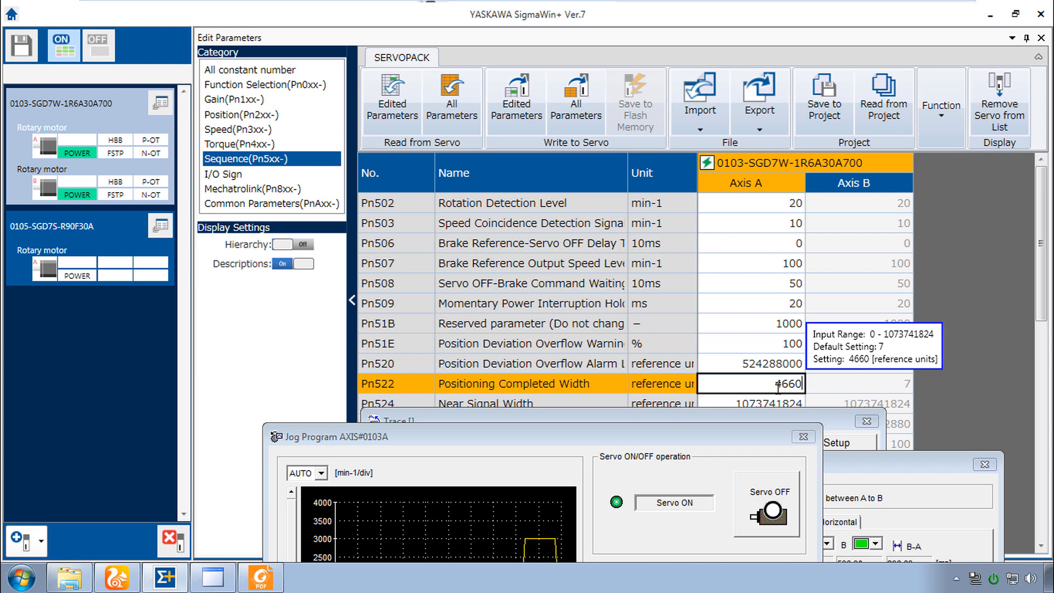
pyautogui.press('Return')
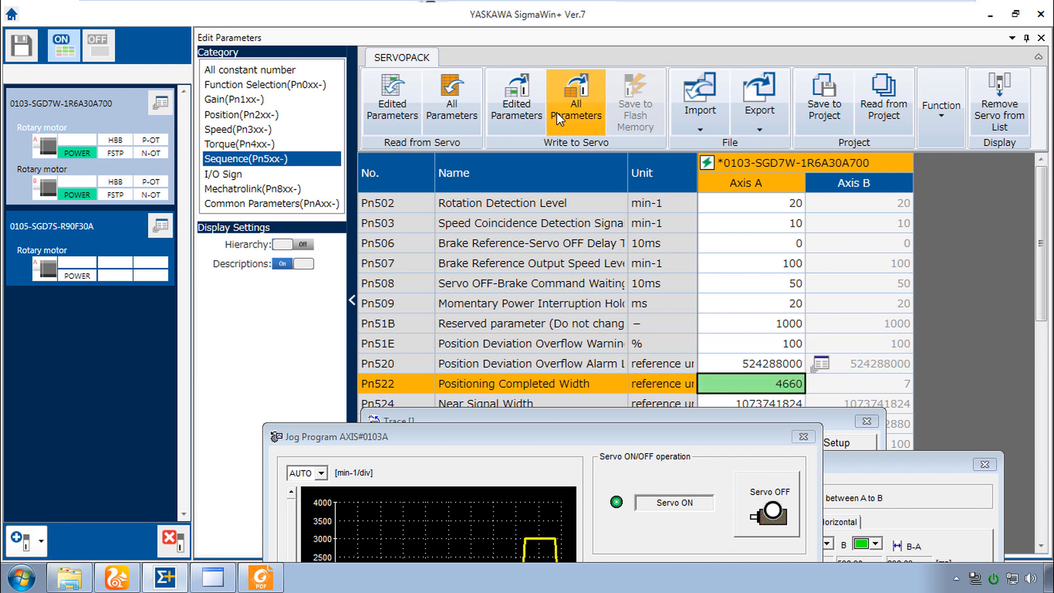
pyautogui.click(515, 119)
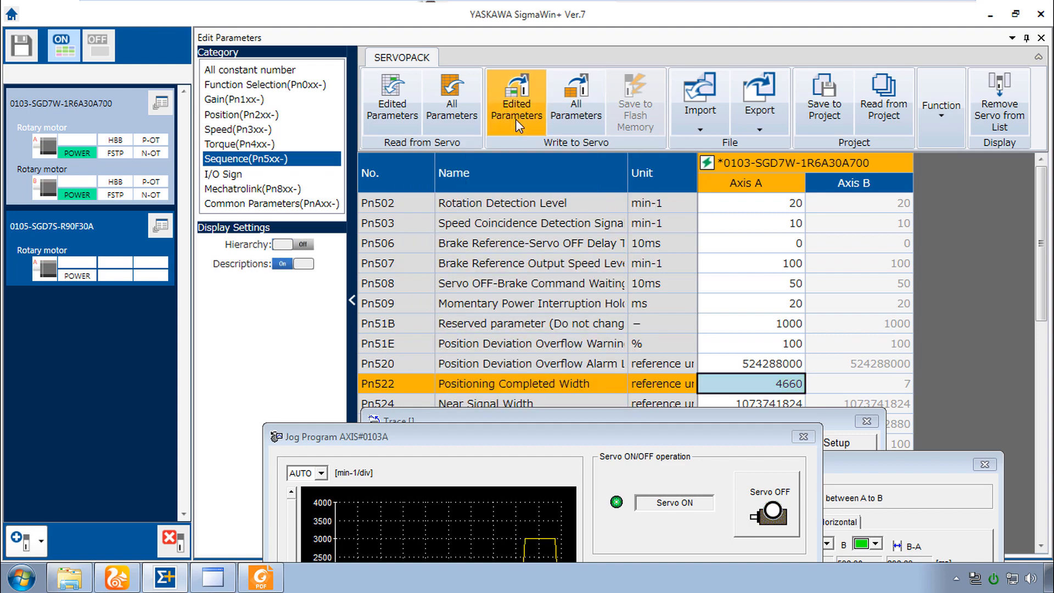
# Capture a new single trace with the current trigger settings, discarding the unsaved graph
pyautogui.click(117, 577)
pyautogui.click(117, 578)
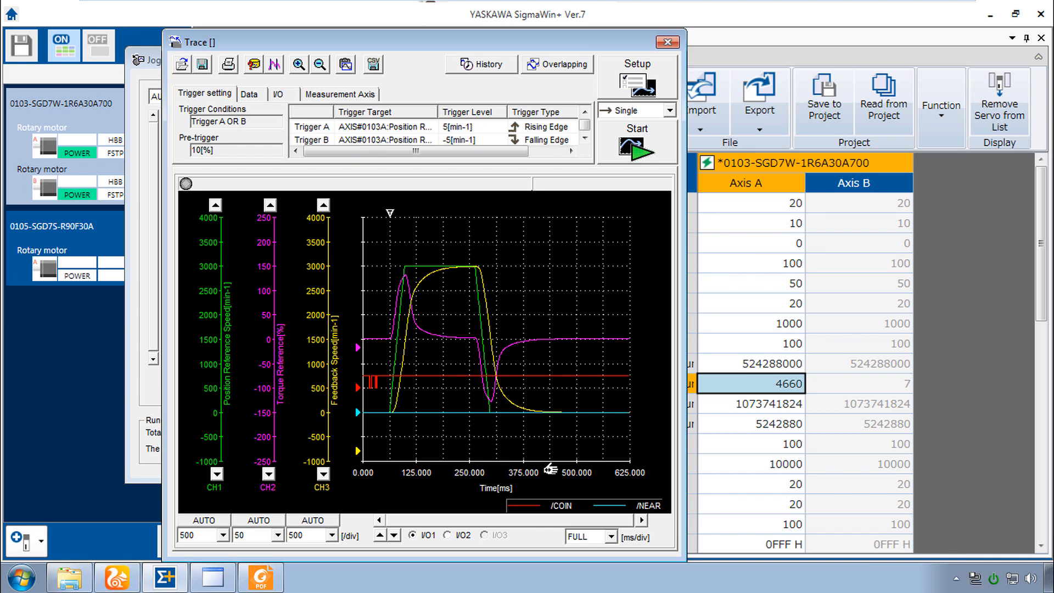
pyautogui.click(635, 149)
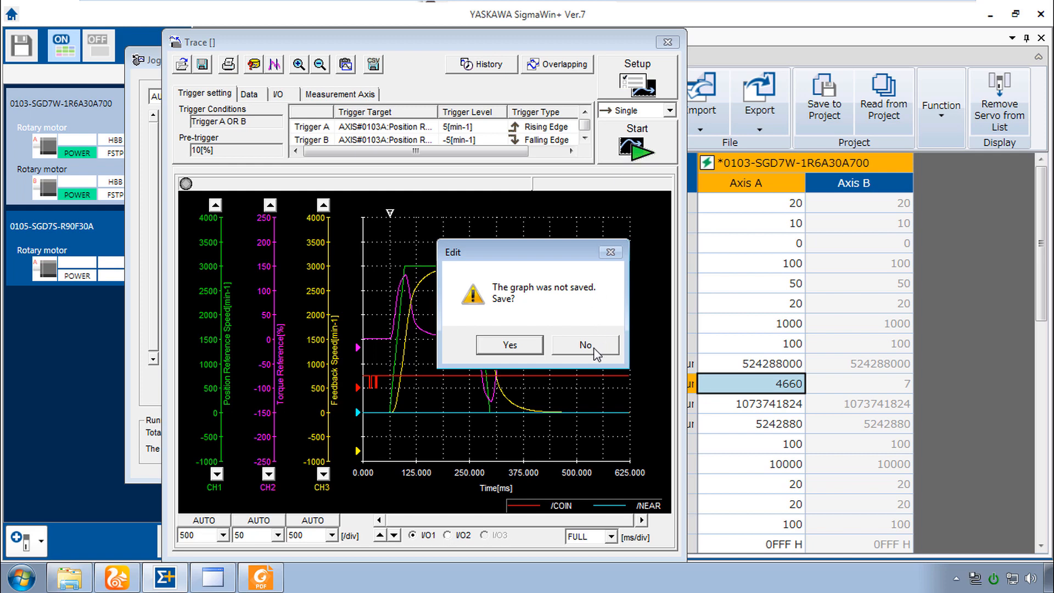
pyautogui.click(592, 351)
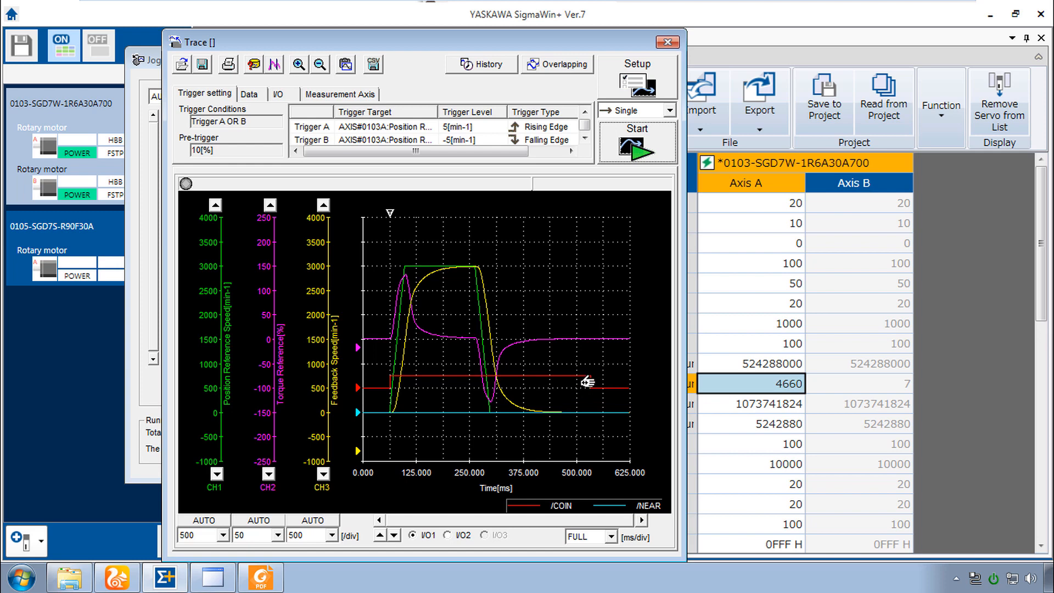
# Measure the settling time with vertical cursor A at the end of the position reference, about 298 ms, and B at the /COIN edge, about 533 ms
pyautogui.click(275, 64)
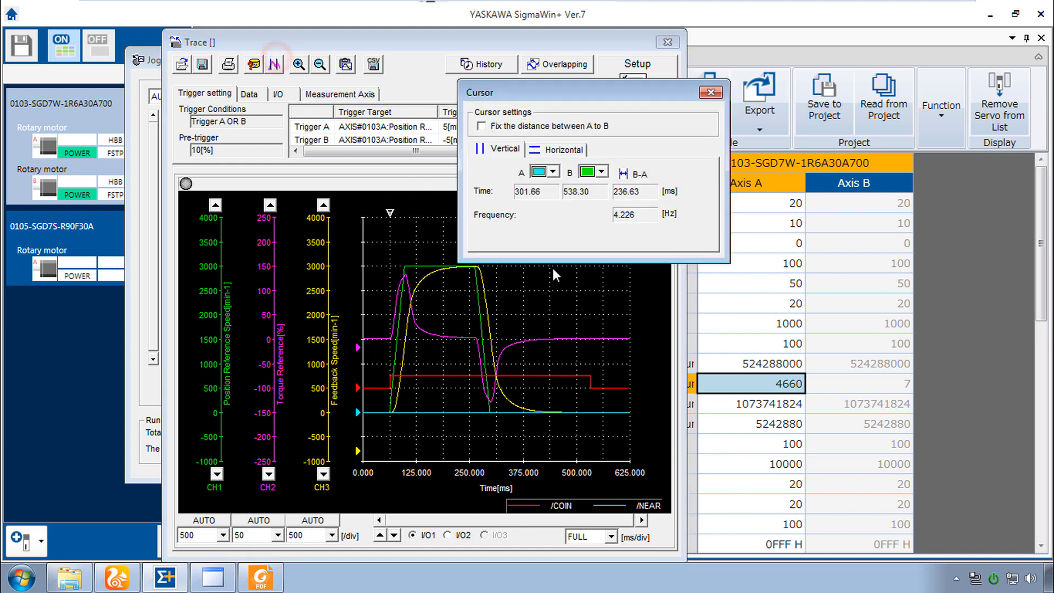
pyautogui.moveTo(593, 379)
pyautogui.mouseDown()
pyautogui.moveTo(567, 375)
pyautogui.moveTo(588, 378)
pyautogui.moveTo(588, 396)
pyautogui.mouseUp()
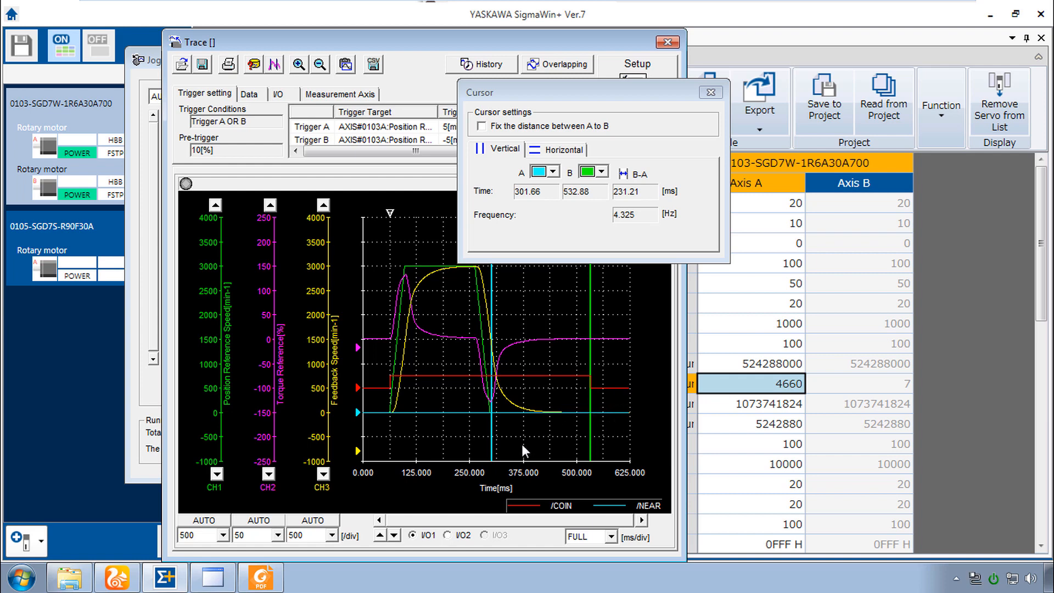
pyautogui.moveTo(493, 342); pyautogui.dragTo(488, 421)
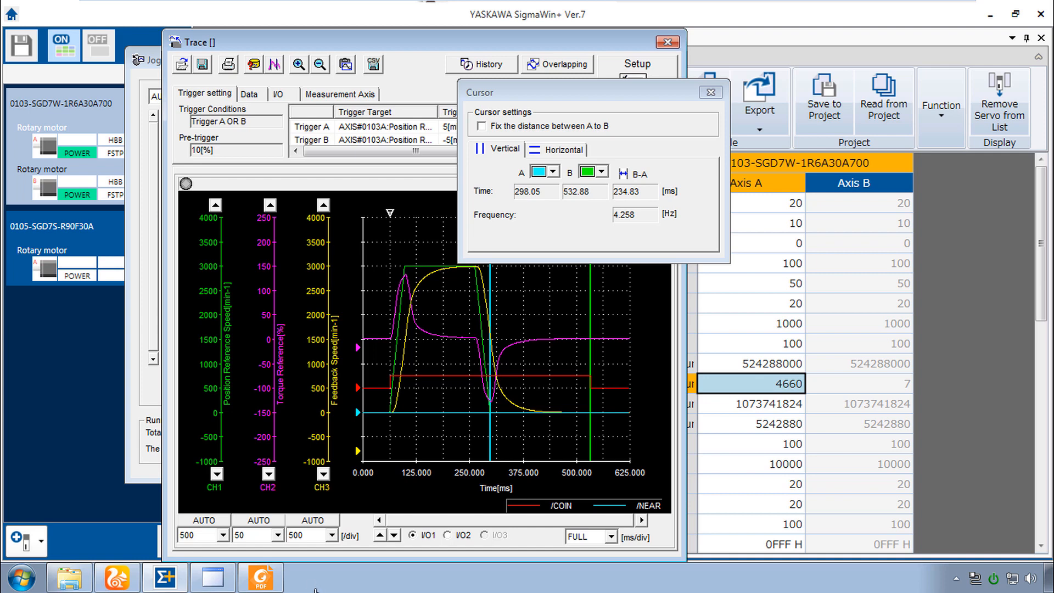
# Enter 235 ms as the X_Axis Default "Tuning-Less" Position Settling Time in the Foxit Reader table, and return to SigmaWin+
pyautogui.click(263, 583)
pyautogui.write('23')
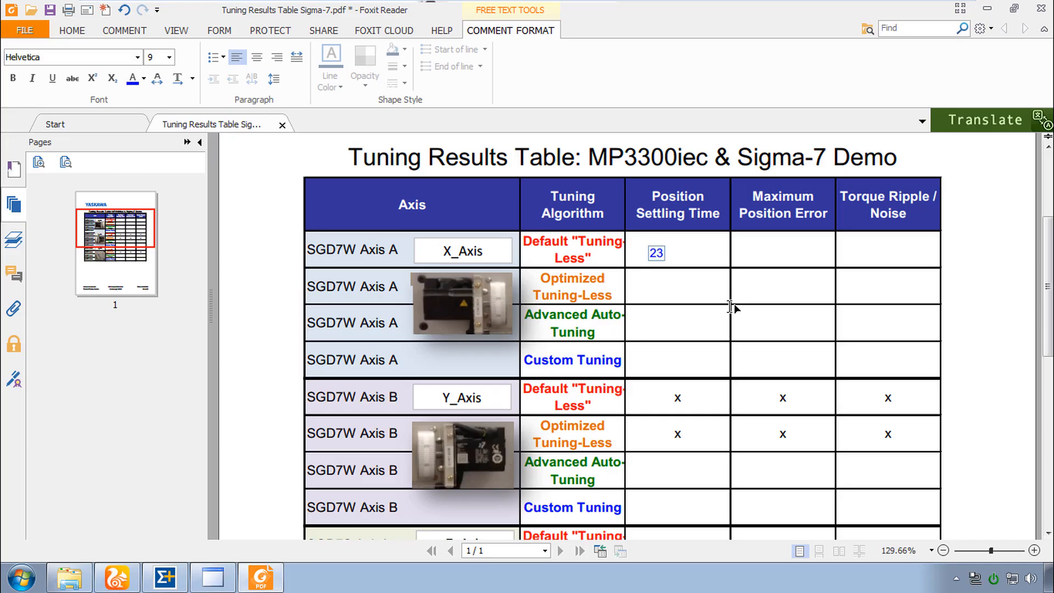
pyautogui.write('5 ms')
pyautogui.hotkey('alt', 'Tab')
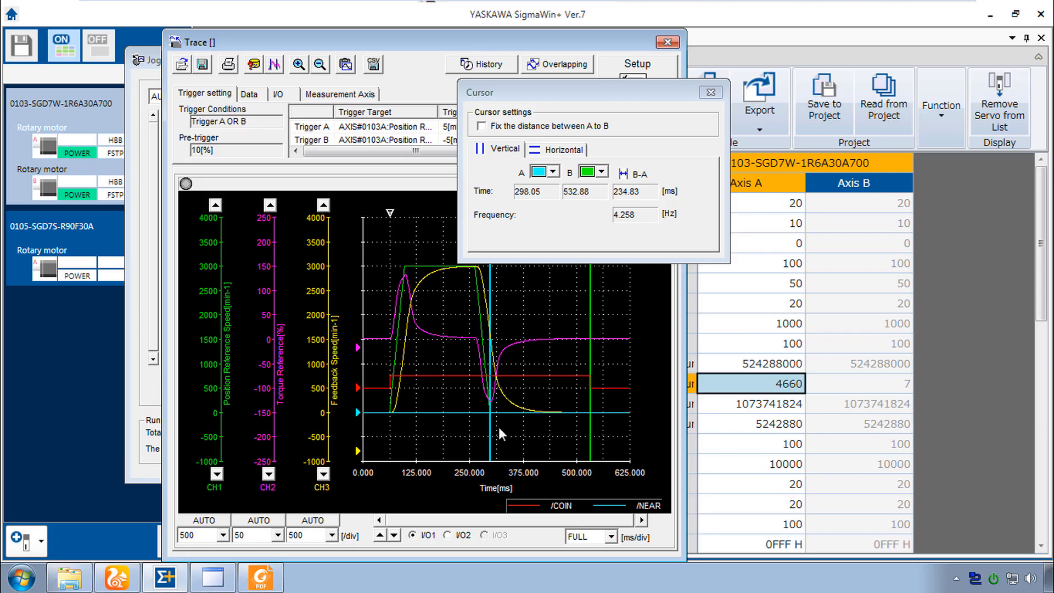
# Close the cursors, discard the unsaved graph and enable the Settling time display option in the trace settings
pyautogui.click(711, 93)
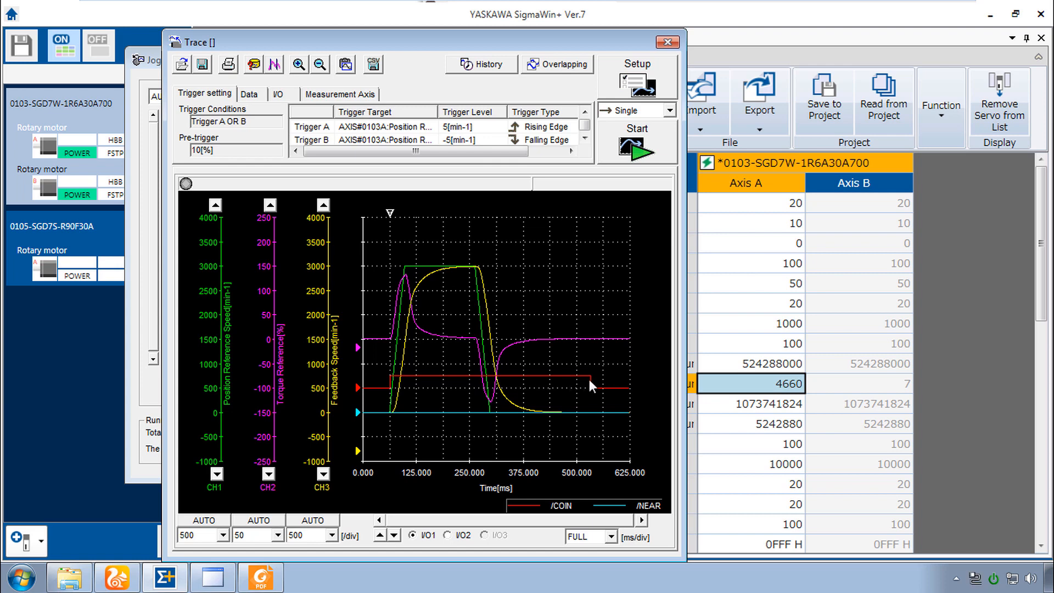
pyautogui.click(635, 85)
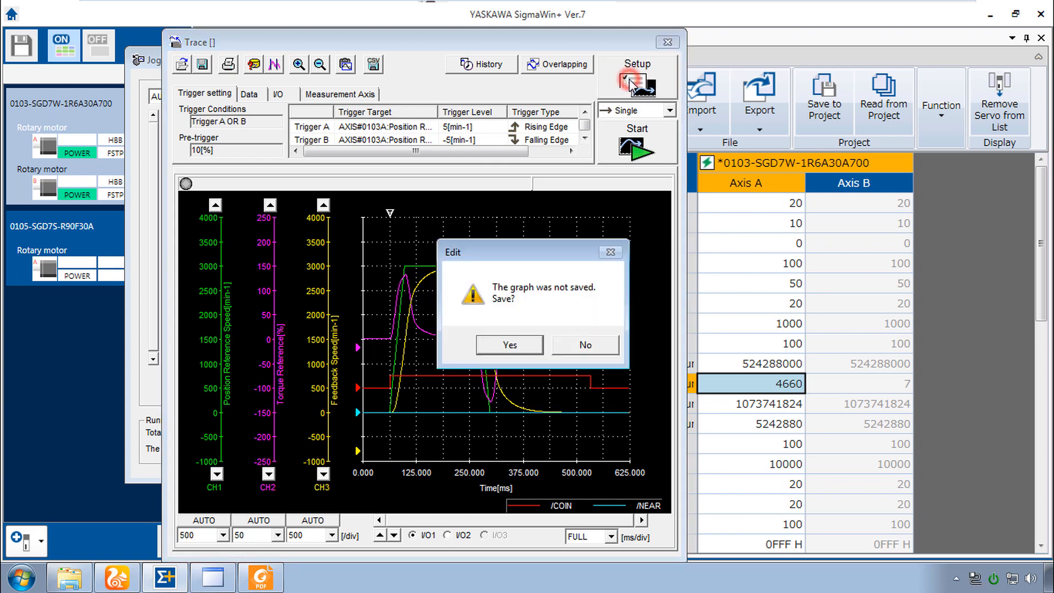
pyautogui.click(597, 347)
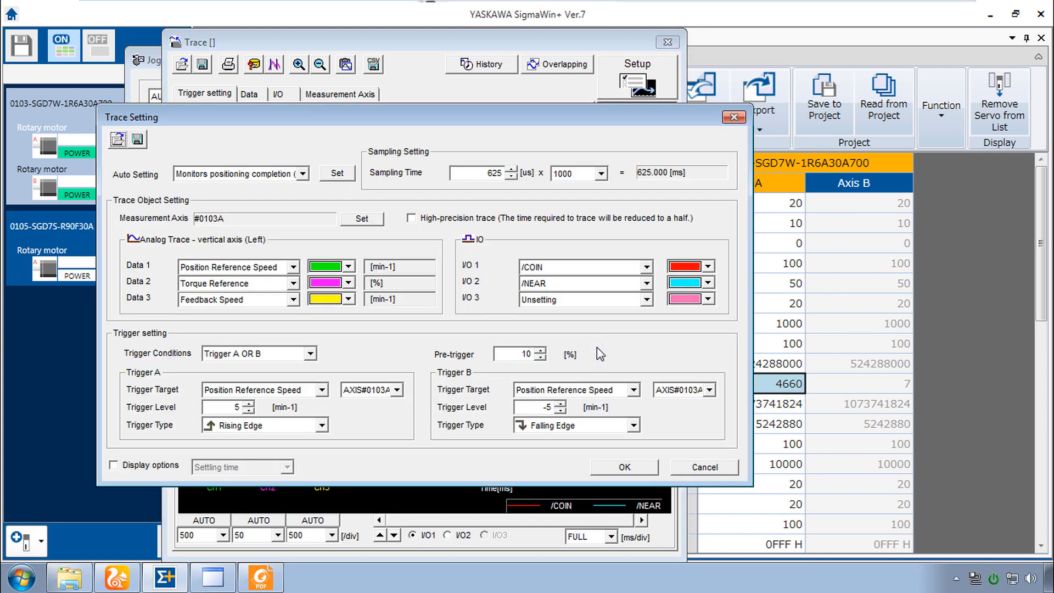
pyautogui.click(114, 466)
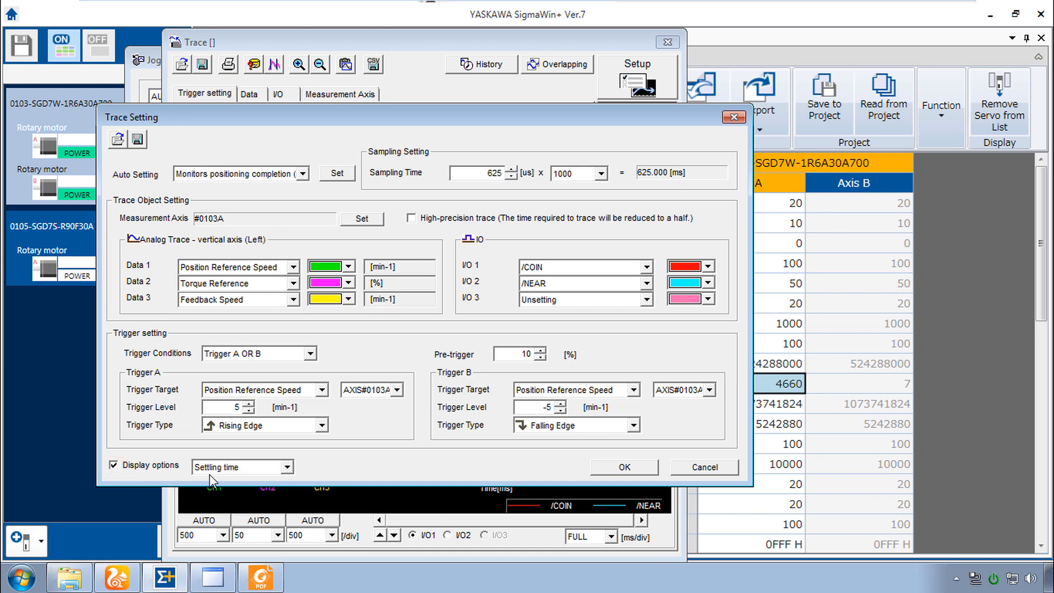
pyautogui.click(258, 469)
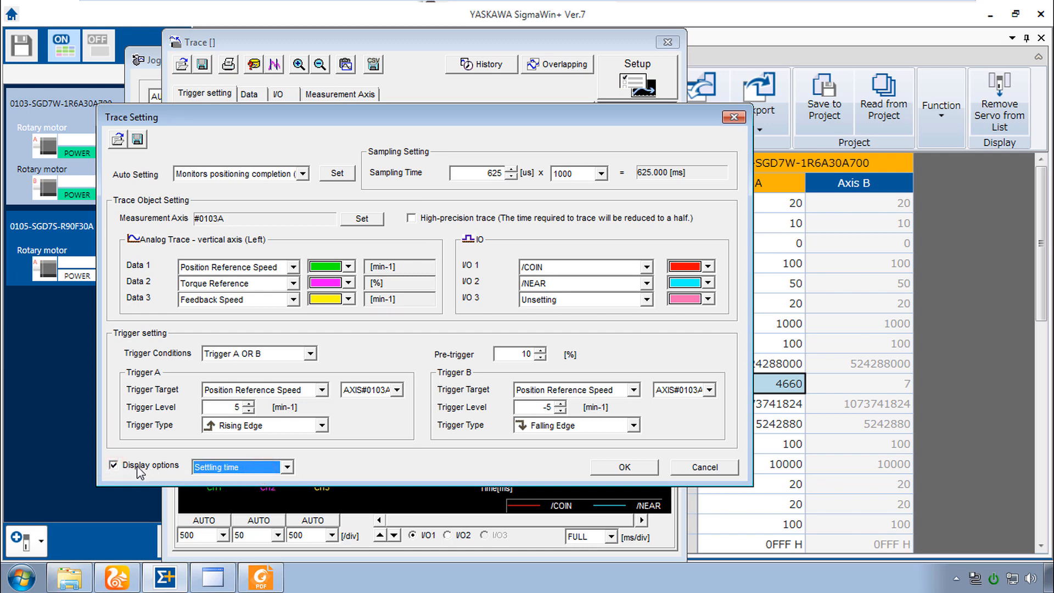
pyautogui.click(625, 468)
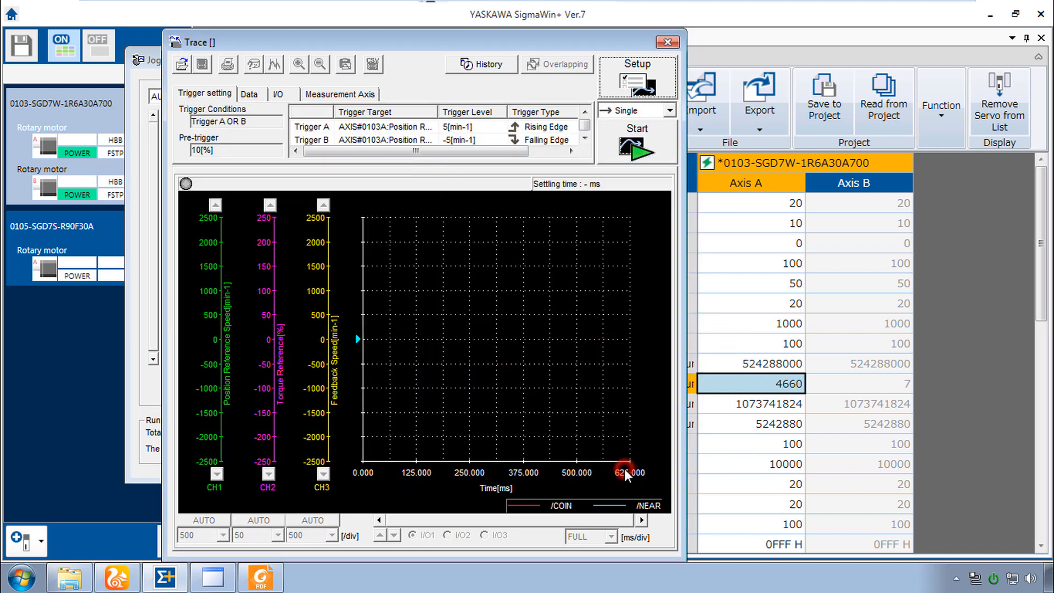
# Capture a single trace with the settling time display enabled
pyautogui.click(640, 151)
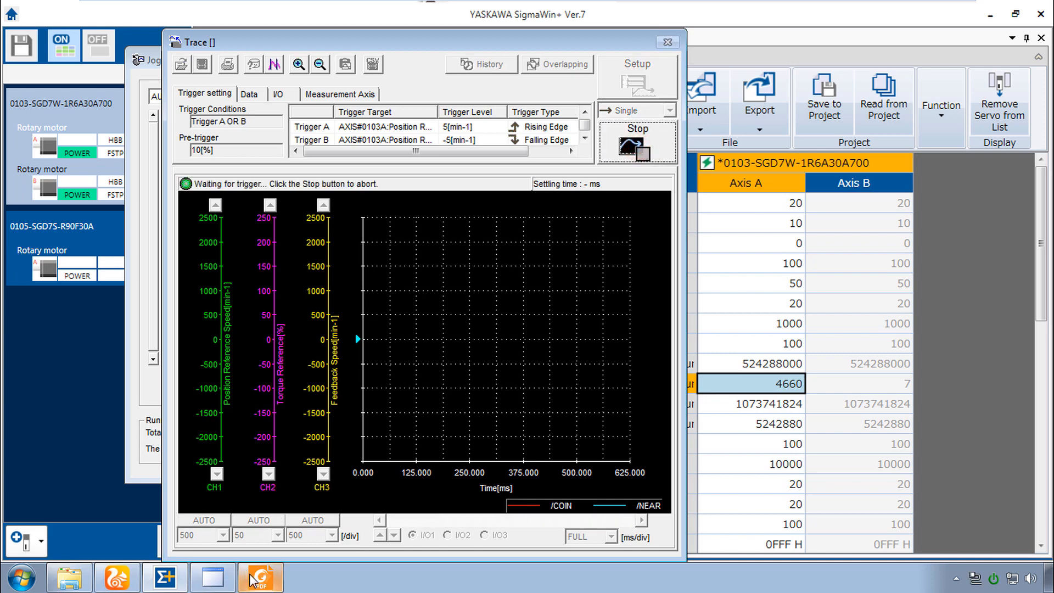
pyautogui.click(117, 581)
pyautogui.click(117, 581)
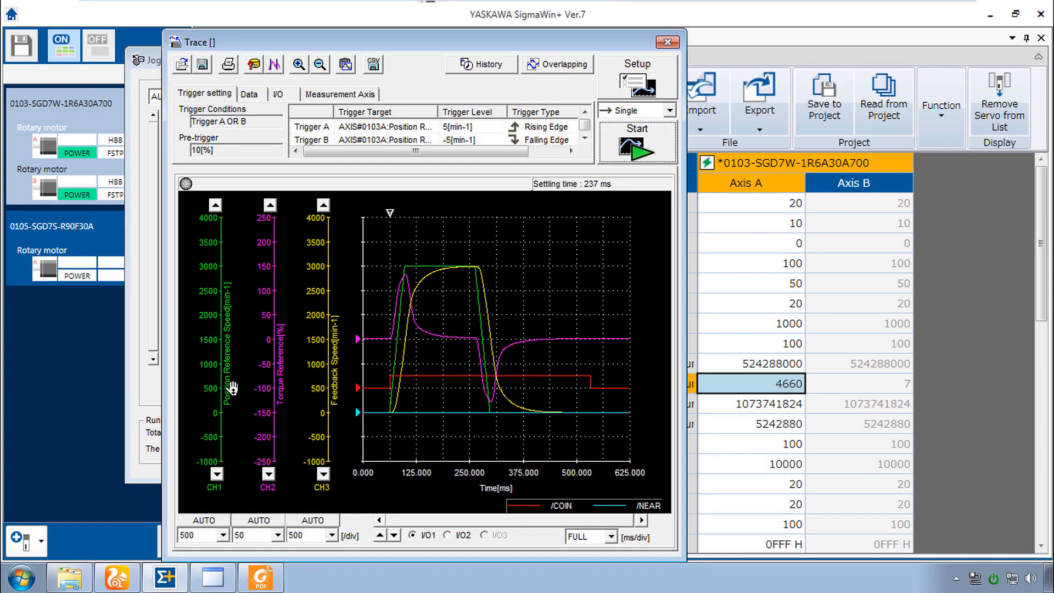
# Discard the unsaved graph and apply the "Monitors positioning (From the start)" auto setting to the trace configuration
pyautogui.click(624, 84)
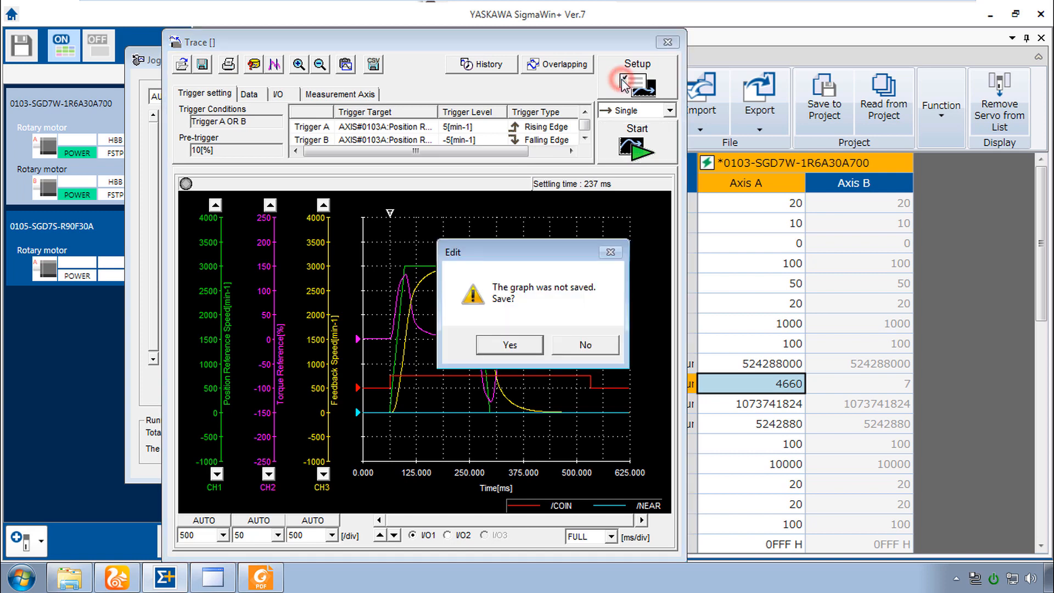
pyautogui.click(585, 346)
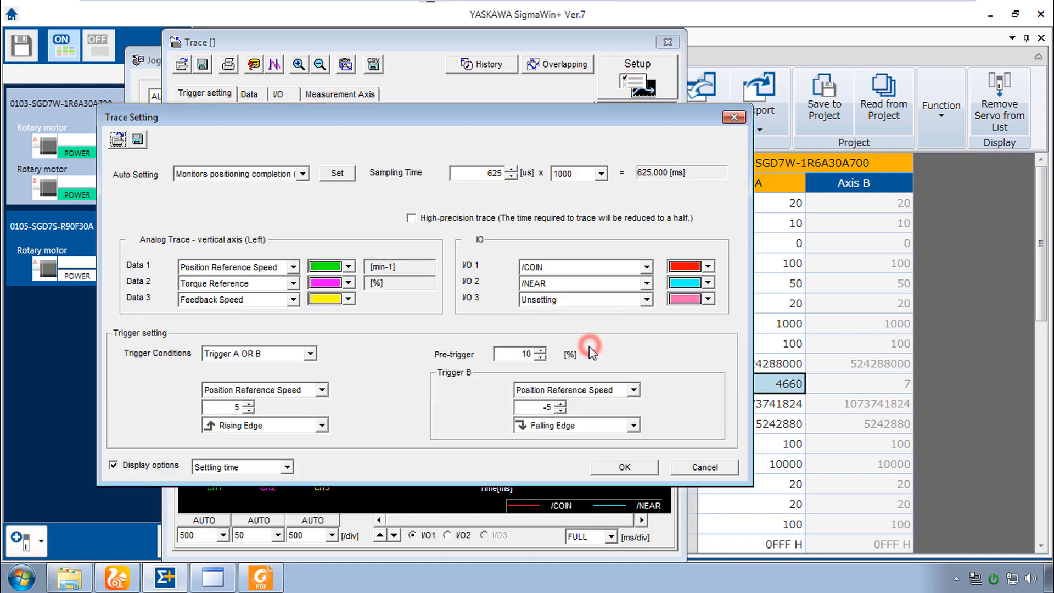
pyautogui.click(302, 174)
pyautogui.scroll(-1, 284, 221)
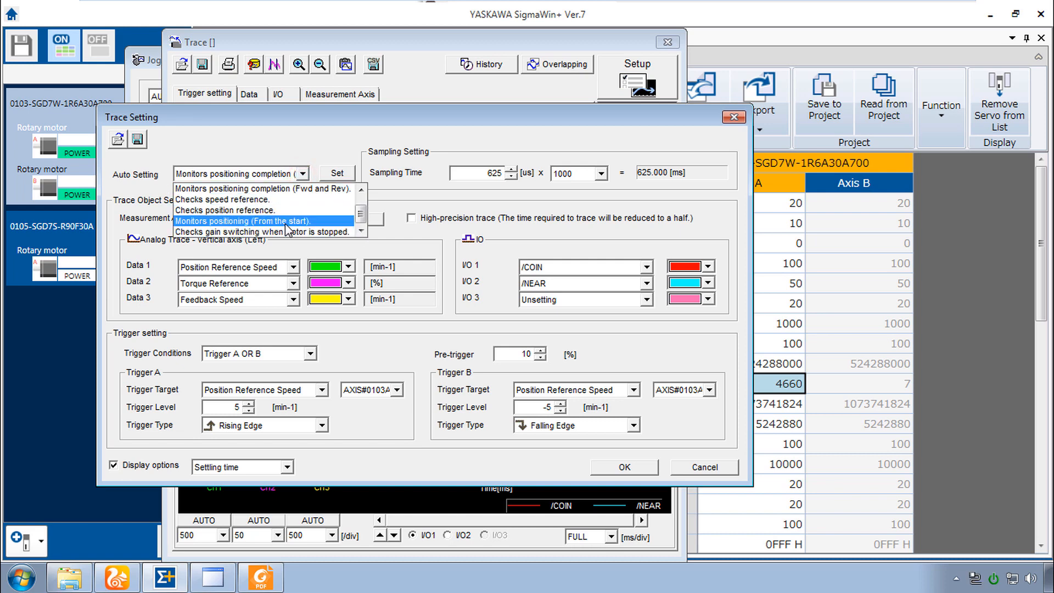
pyautogui.click(285, 222)
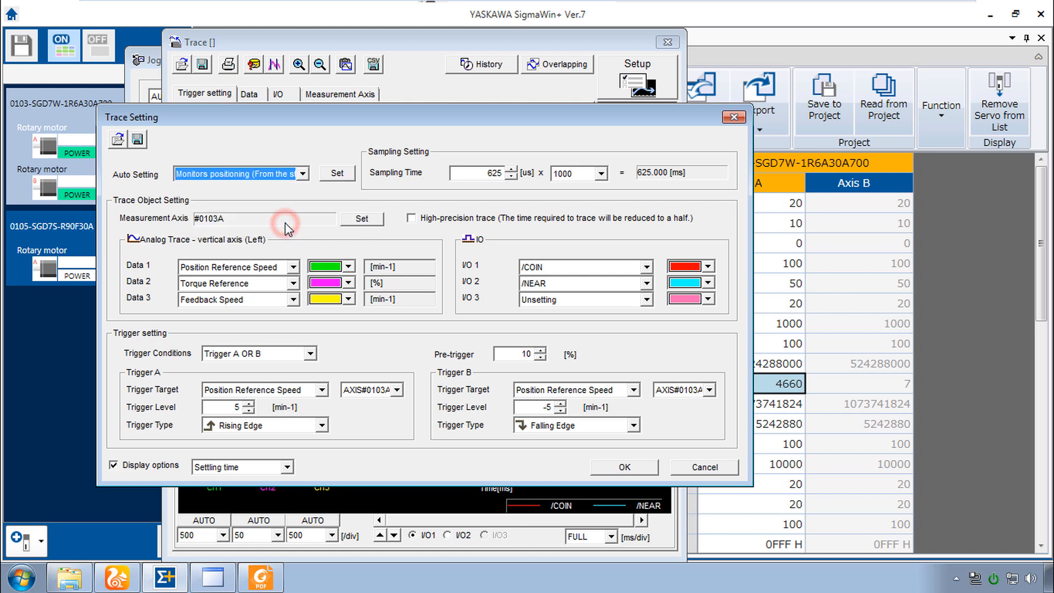
pyautogui.click(337, 173)
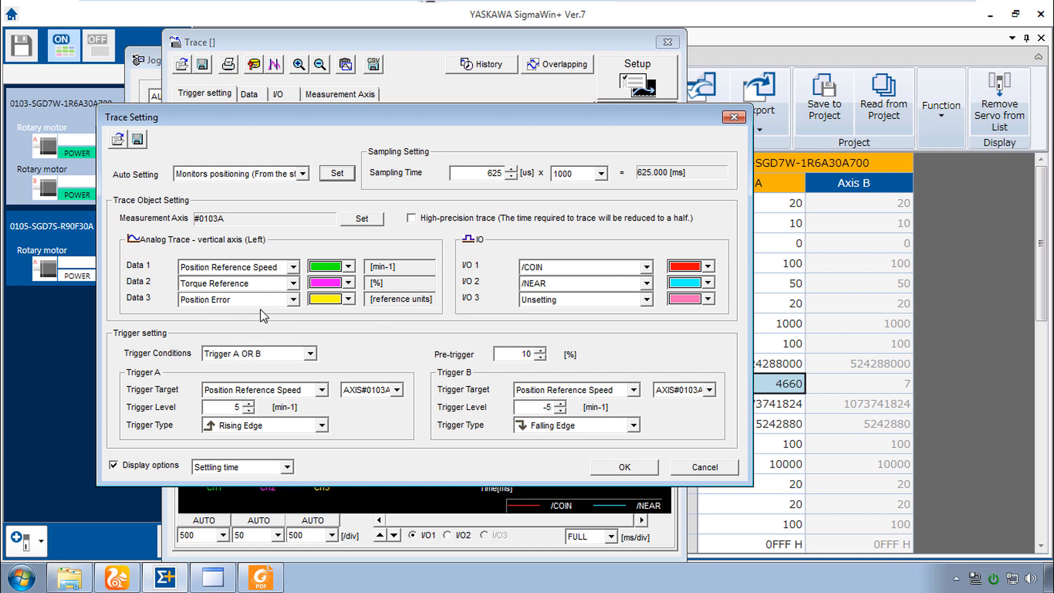
# Start a high-precision single trace with the sampling time increased so that the recording spans 625 ms
pyautogui.click(412, 219)
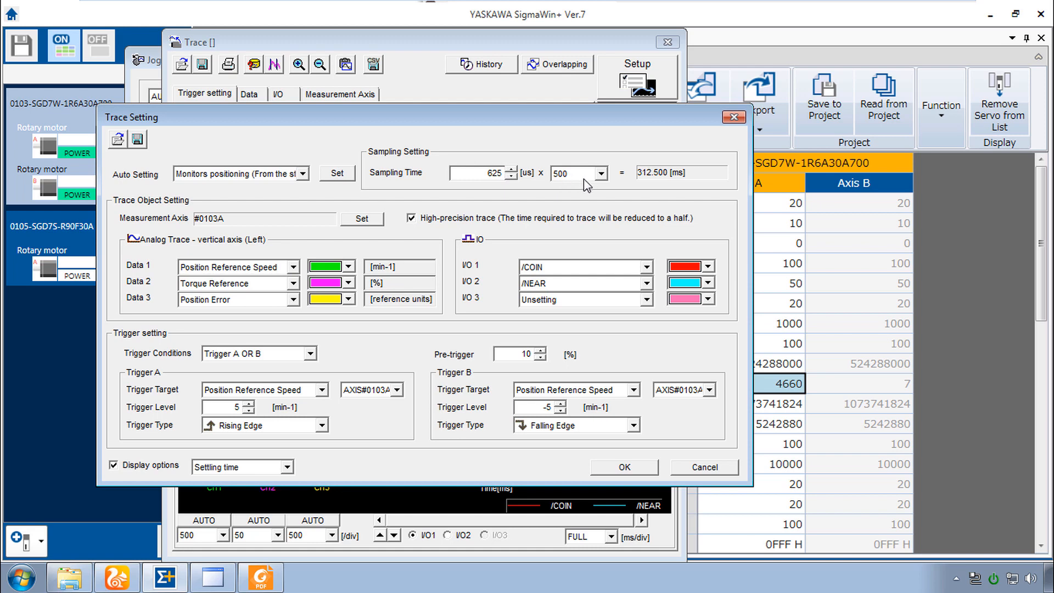
pyautogui.click(512, 168)
pyautogui.click(512, 168)
pyautogui.click(511, 168)
pyautogui.click(512, 168)
pyautogui.click(512, 168)
pyautogui.click(635, 467)
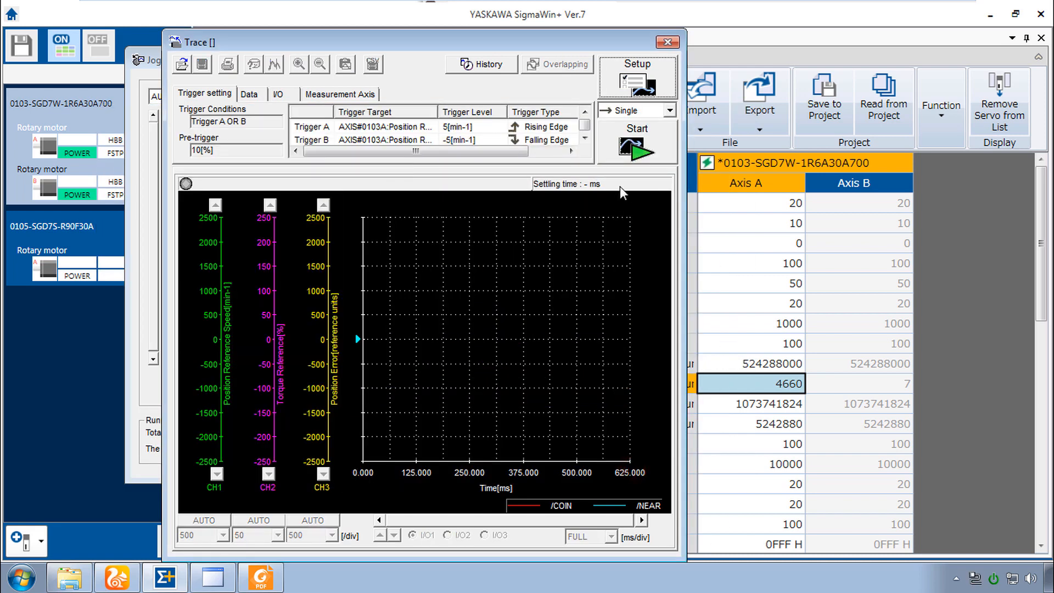
pyautogui.click(635, 143)
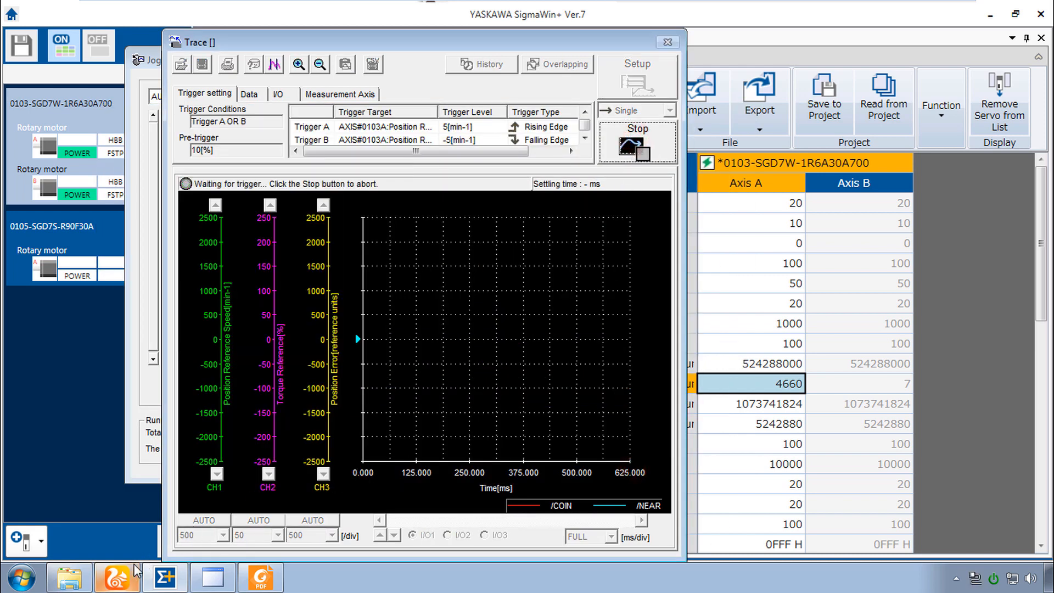
# Watch the motor in the live camera view during the trace and auto-scale the Position Error channel of the captured graph
pyautogui.click(119, 580)
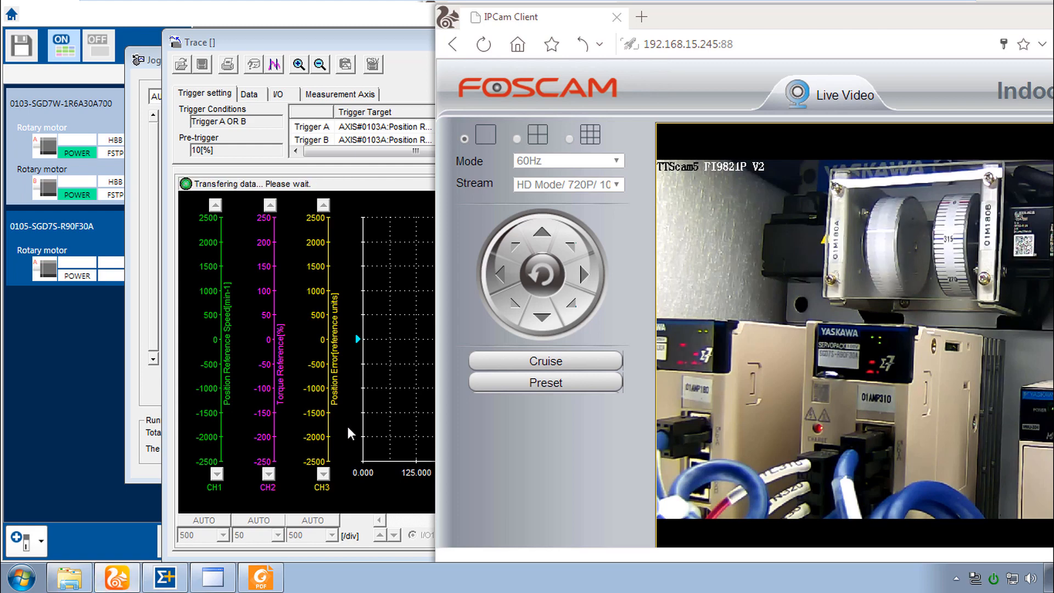
pyautogui.click(385, 389)
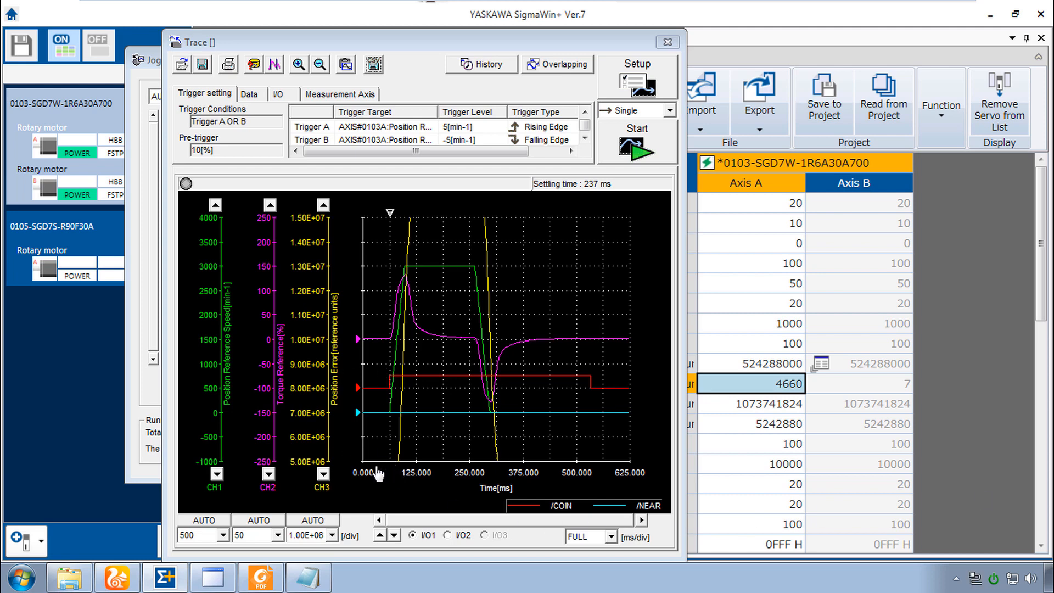
pyautogui.click(320, 524)
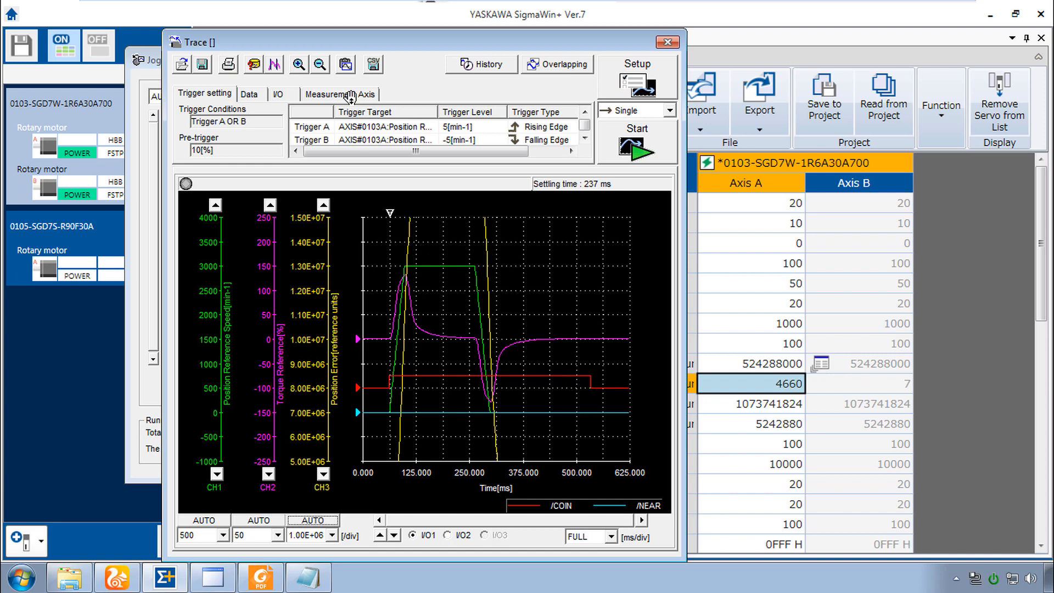
# Measure the Position Error axis range by placing horizontal cursors A and B at the upper and lower edges of the graph
pyautogui.click(275, 65)
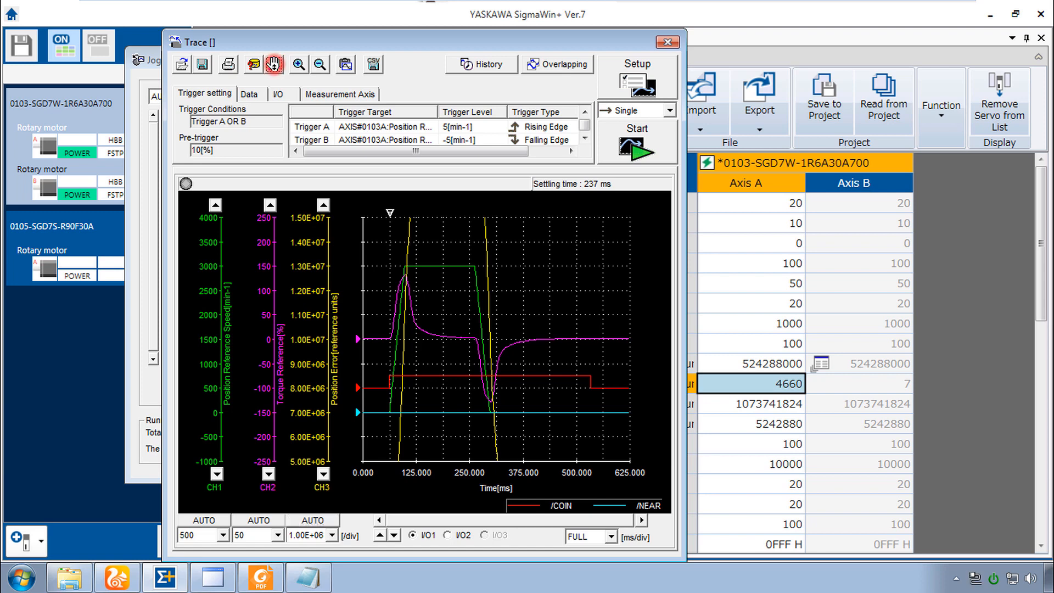
pyautogui.click(542, 152)
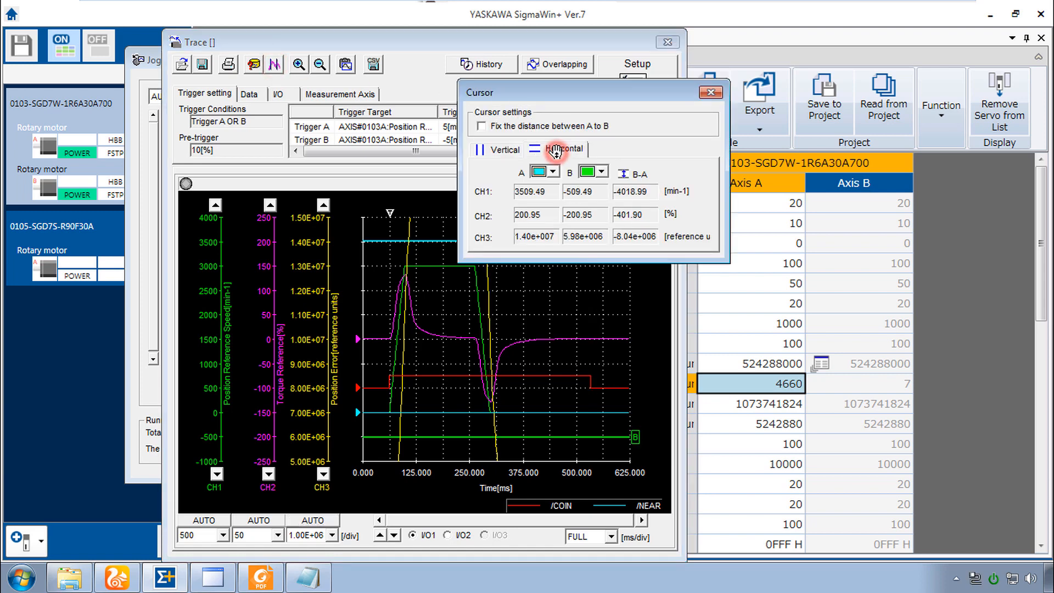
pyautogui.moveTo(442, 436); pyautogui.dragTo(460, 461)
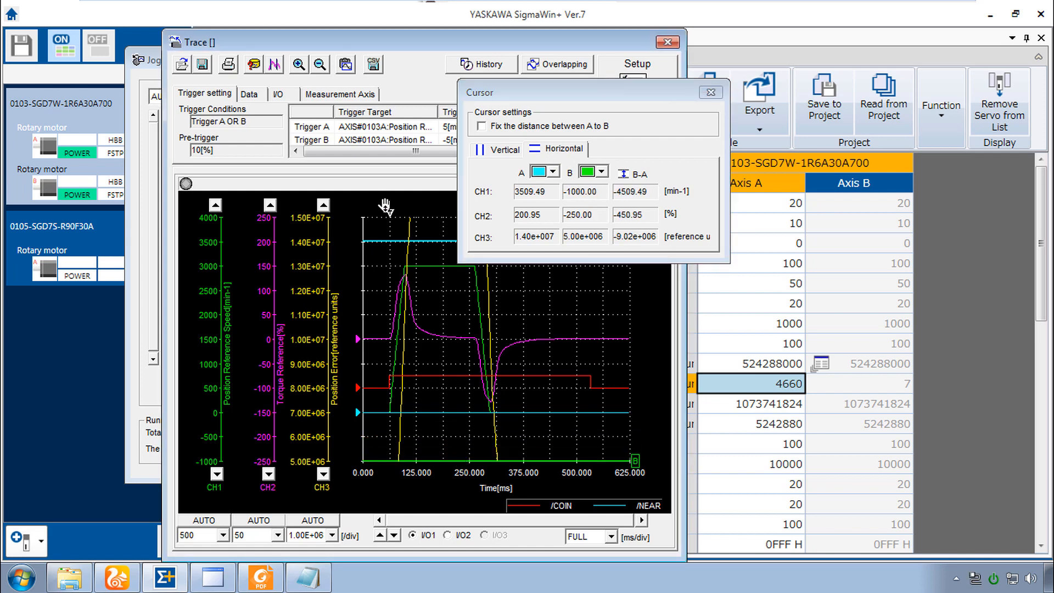
pyautogui.moveTo(394, 241); pyautogui.dragTo(395, 216)
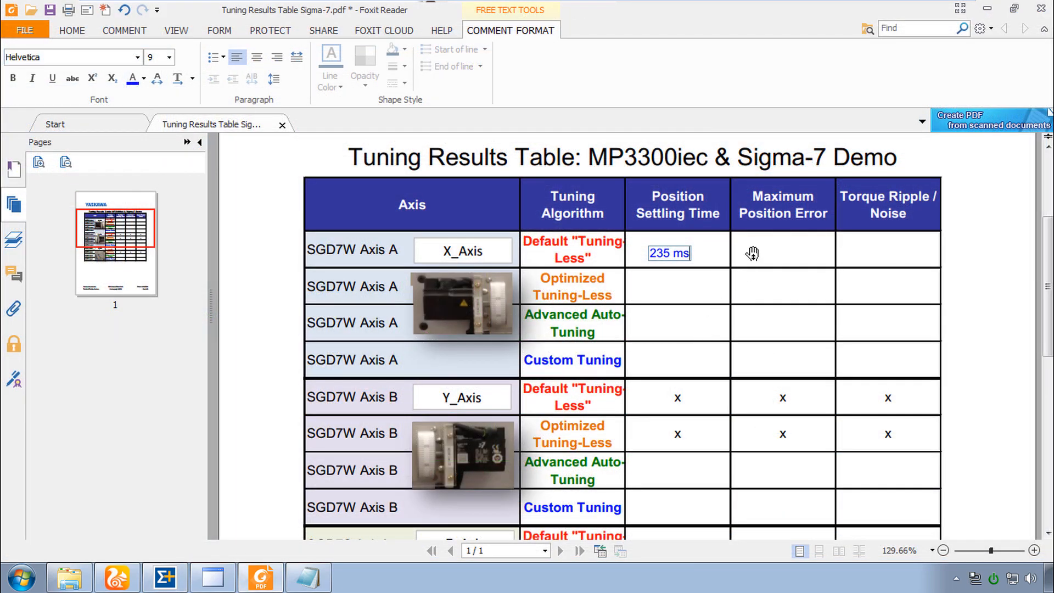
# Enter "1x10^7 pulses" as the Maximum Position Error for SGD7W Axis A in the Default "Tuning-Less" row
pyautogui.click(744, 255)
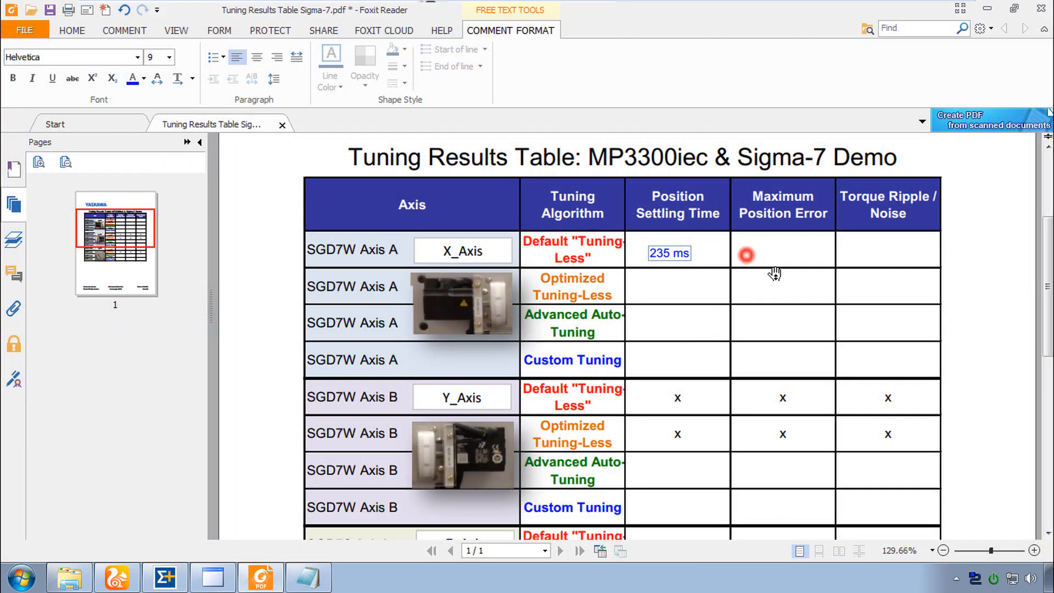
pyautogui.write('1^')
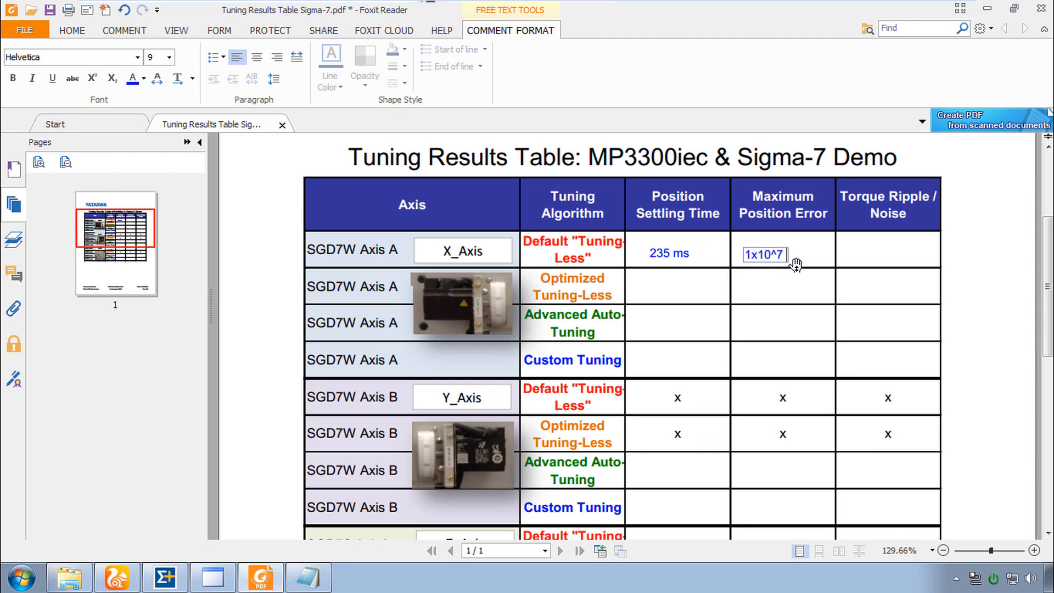
pyautogui.write('pulses')
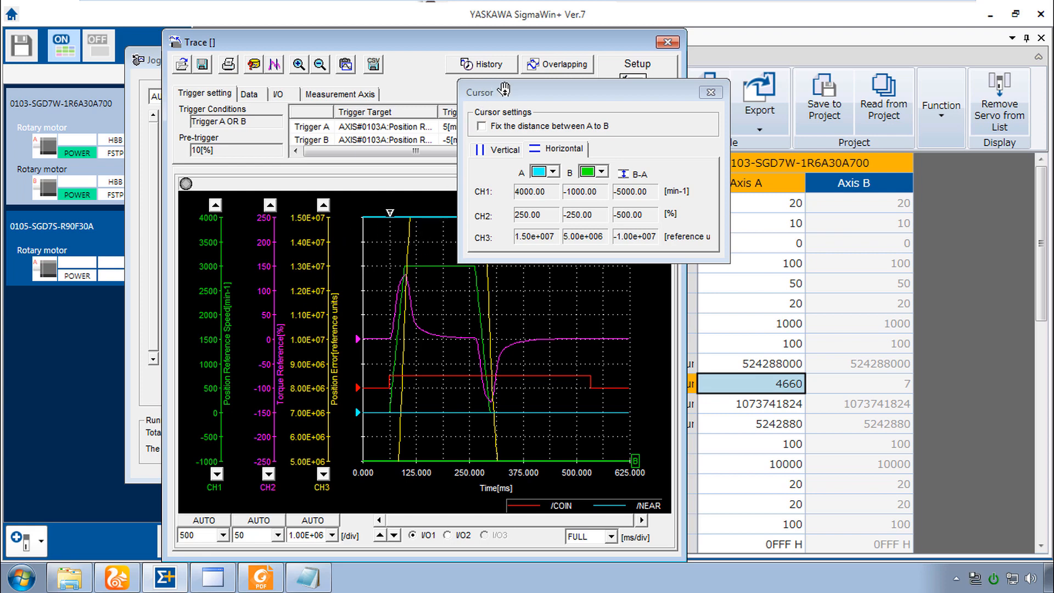
pyautogui.click(710, 92)
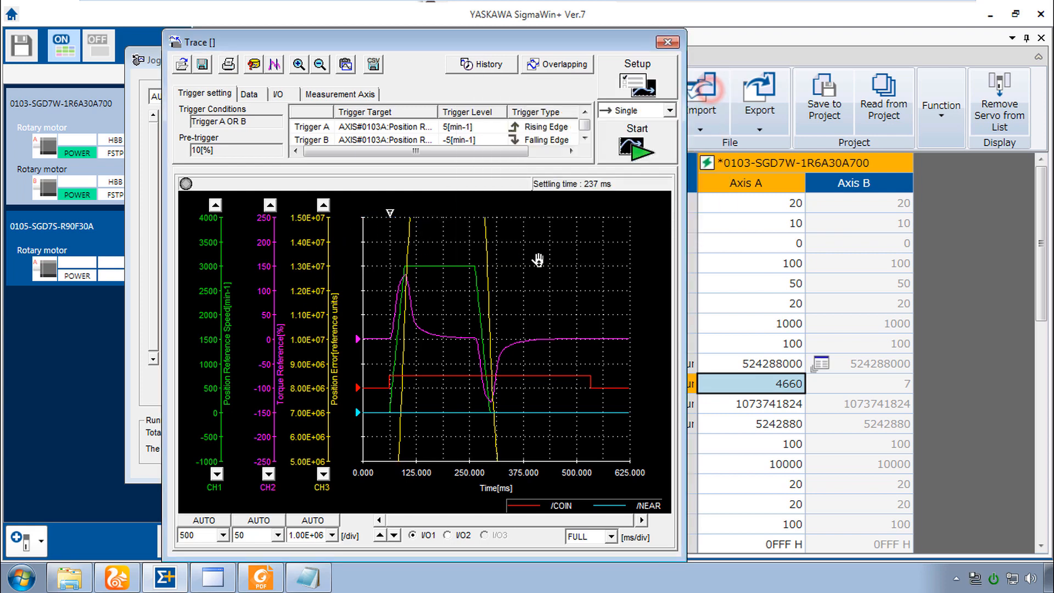
pyautogui.click(373, 66)
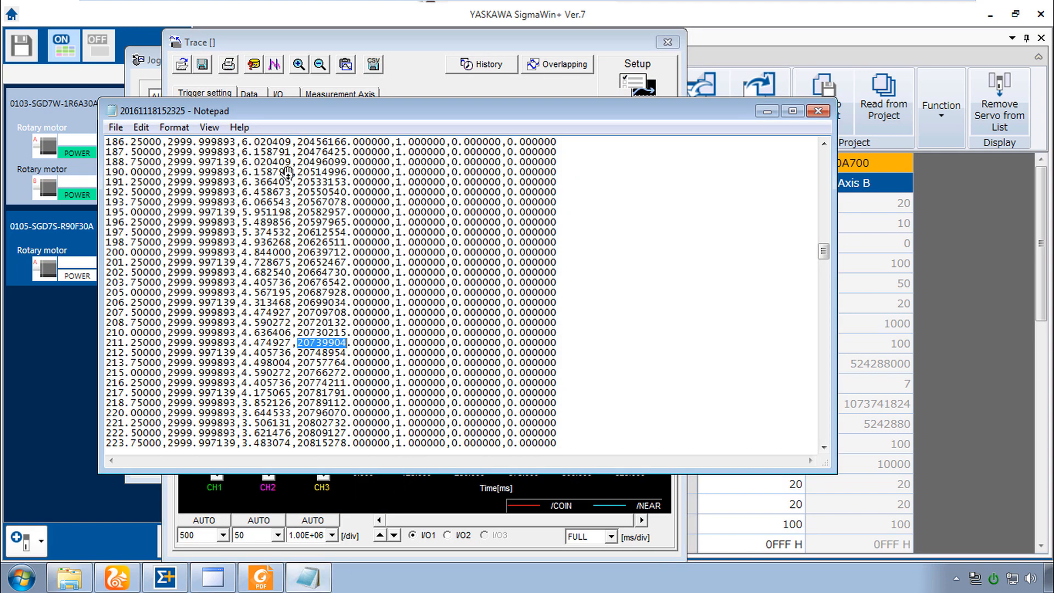
pyautogui.moveTo(823, 251)
pyautogui.mouseDown()
pyautogui.moveTo(822, 148)
pyautogui.moveTo(823, 261)
pyautogui.mouseUp()
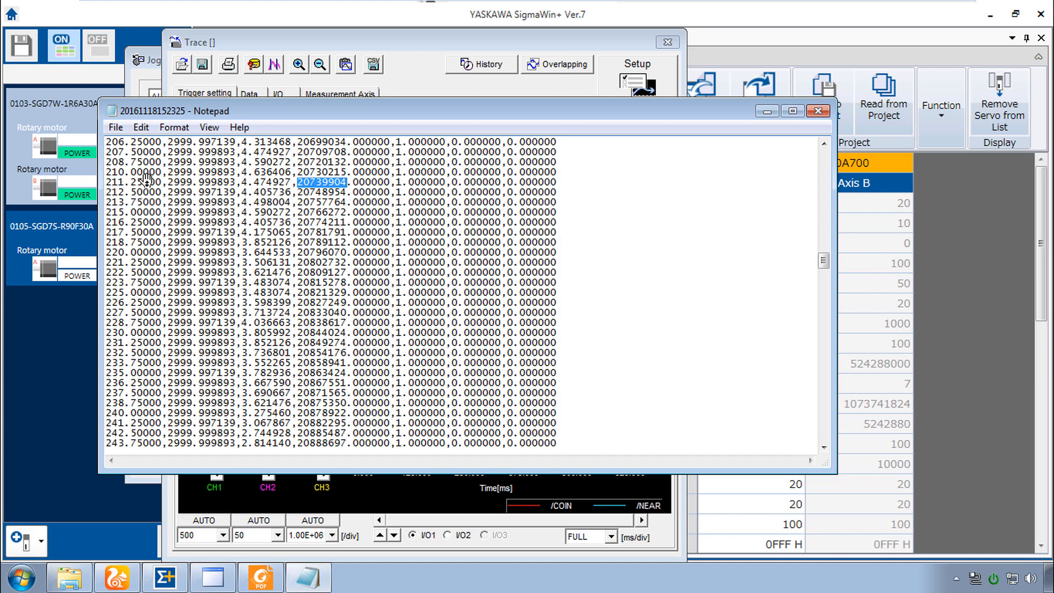
pyautogui.click(290, 186)
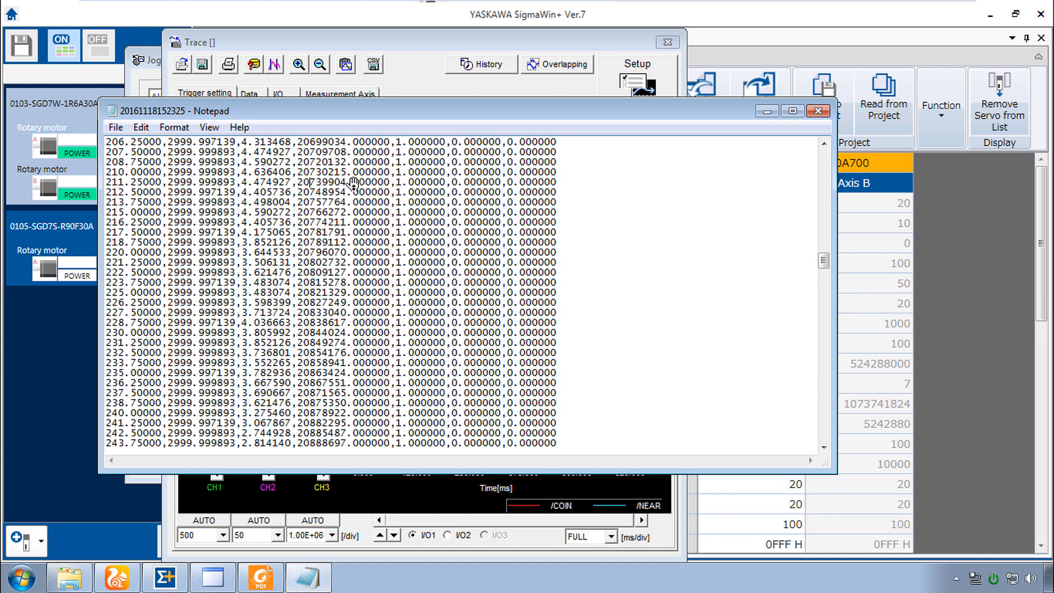
pyautogui.click(423, 83)
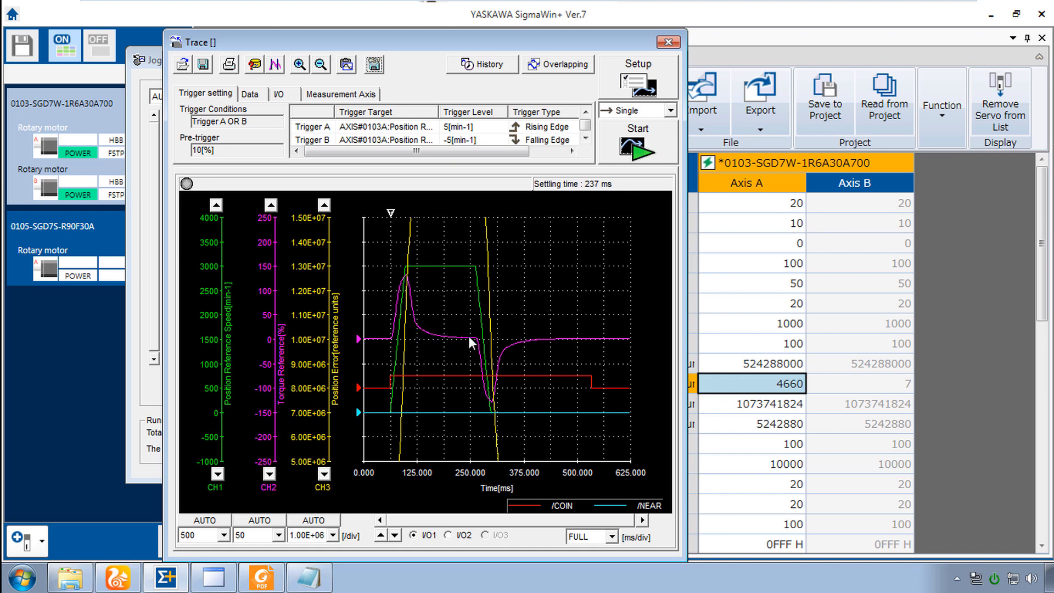
# Magnify the torque reference curve in the constant-speed section before 250 ms until its ripple can be inspected
pyautogui.click(301, 65)
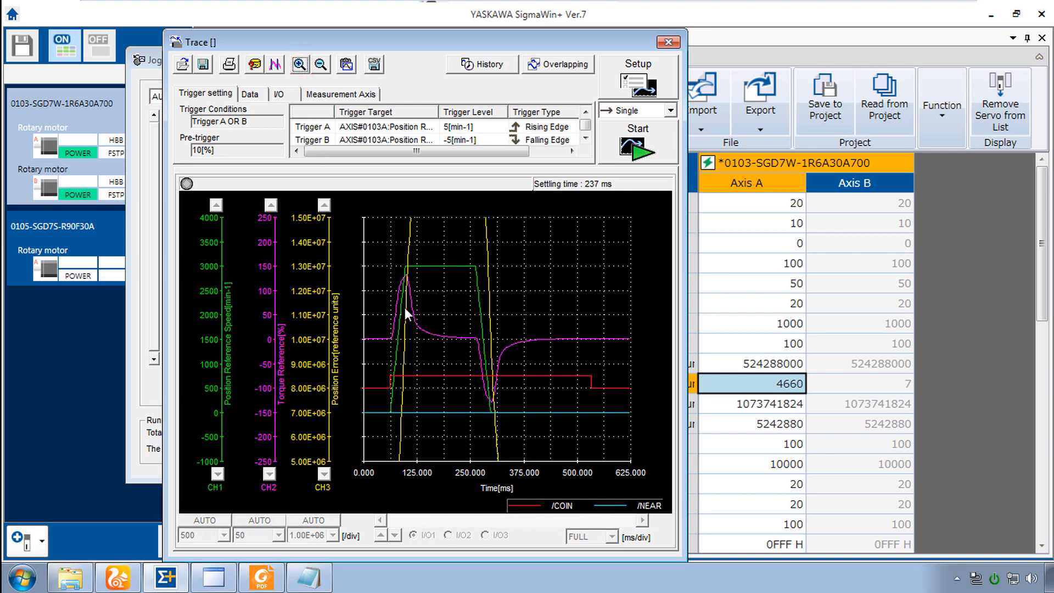
pyautogui.moveTo(403, 308); pyautogui.dragTo(499, 358)
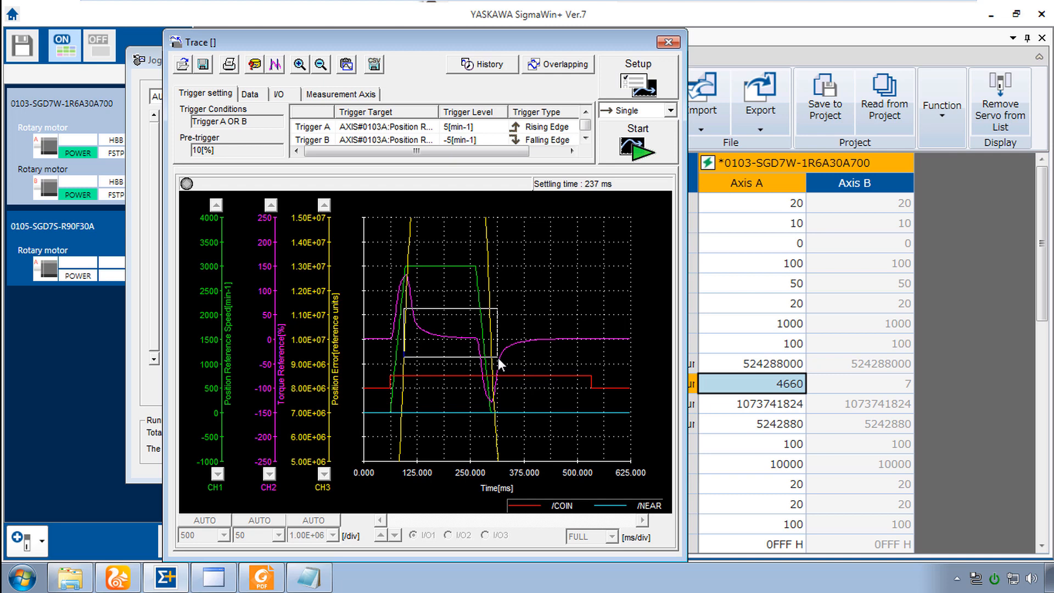
pyautogui.moveTo(498, 358); pyautogui.dragTo(498, 357)
pyautogui.moveTo(393, 305)
pyautogui.mouseDown()
pyautogui.moveTo(430, 331)
pyautogui.moveTo(591, 398)
pyautogui.mouseUp()
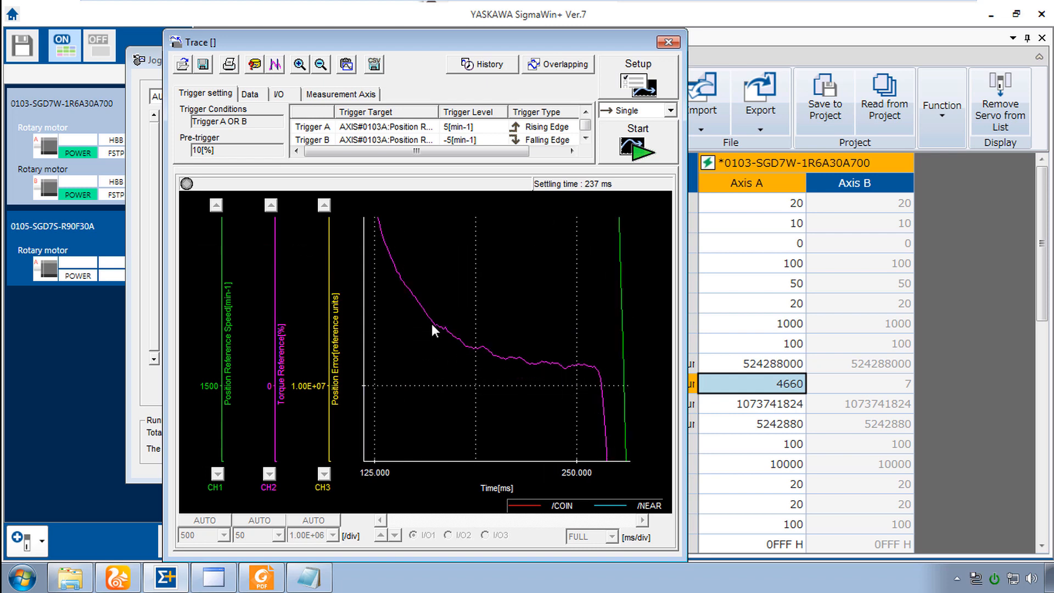
pyautogui.moveTo(426, 299)
pyautogui.mouseDown()
pyautogui.moveTo(580, 390)
pyautogui.moveTo(610, 393)
pyautogui.mouseUp()
pyautogui.moveTo(397, 300); pyautogui.dragTo(610, 417)
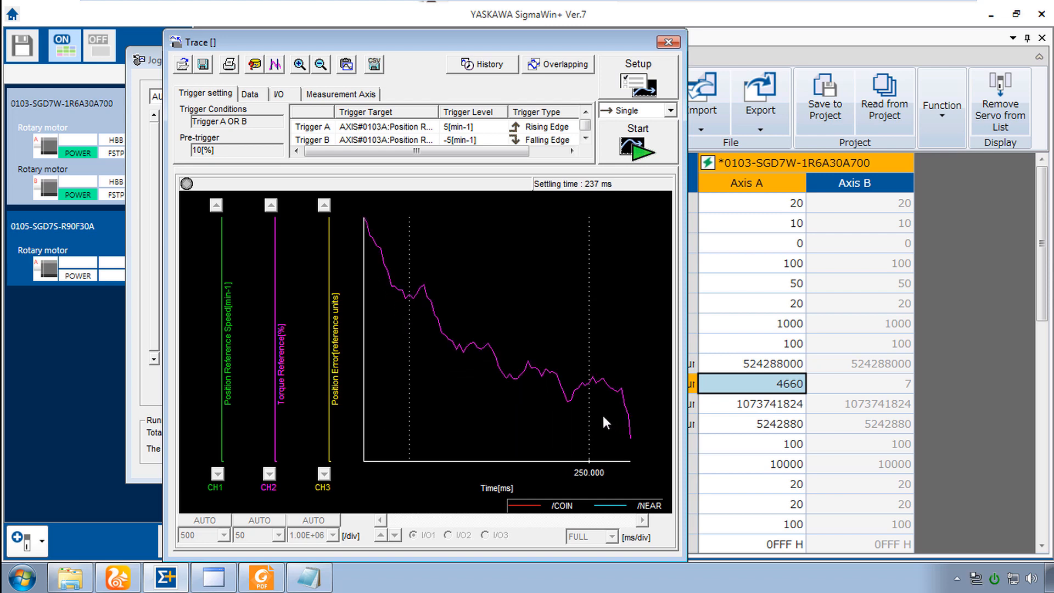
pyautogui.moveTo(397, 269)
pyautogui.mouseDown()
pyautogui.moveTo(548, 385)
pyautogui.moveTo(637, 430)
pyautogui.mouseUp()
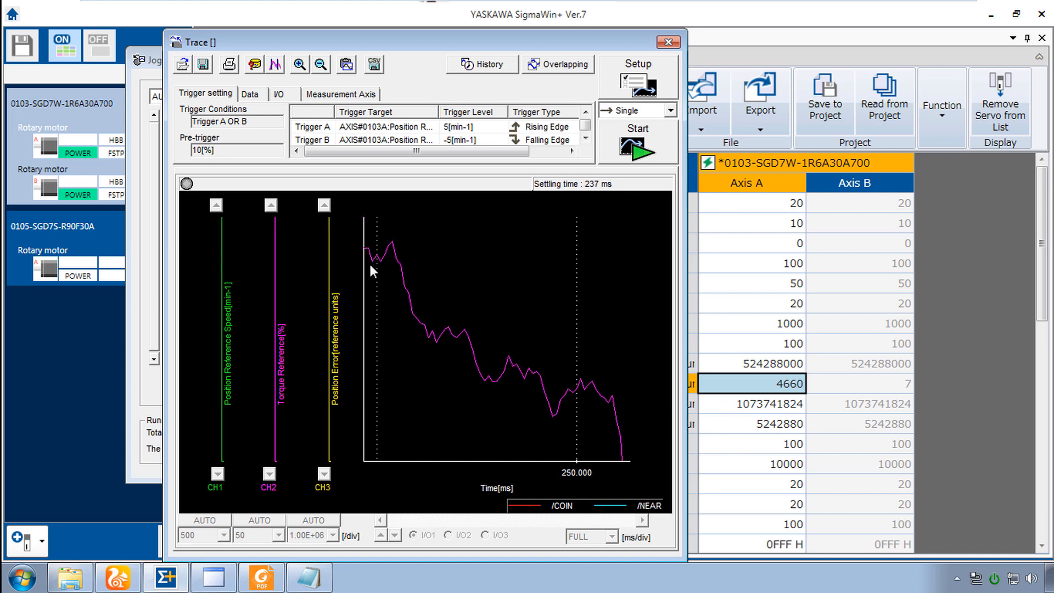
# Measure the torque ripple on the magnified curve with horizontal cursors A and B, and close the cursors
pyautogui.click(276, 64)
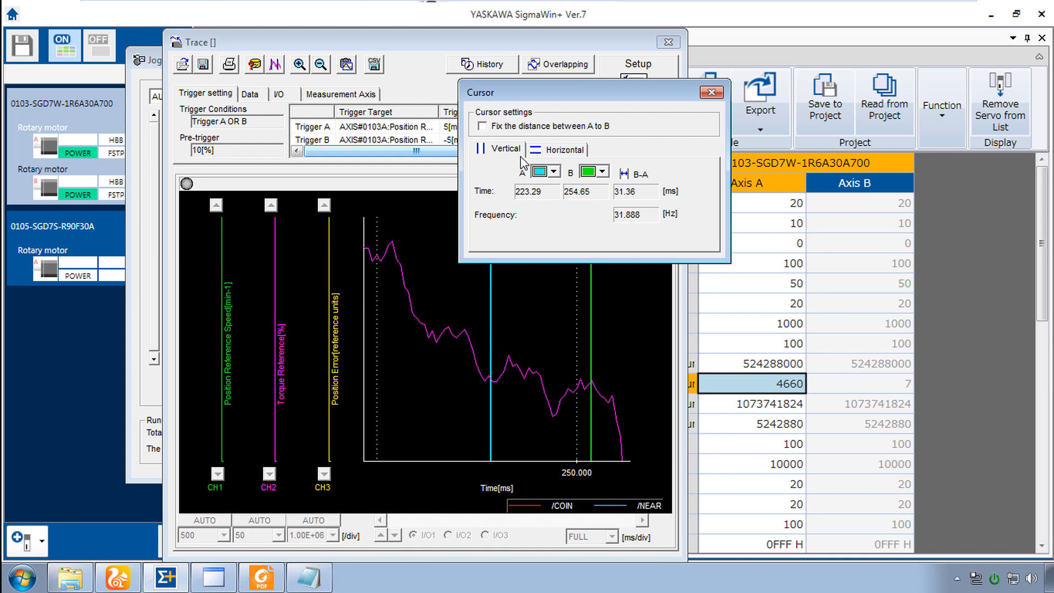
pyautogui.click(566, 157)
pyautogui.moveTo(412, 220); pyautogui.dragTo(442, 335)
pyautogui.moveTo(503, 461); pyautogui.dragTo(500, 377)
pyautogui.moveTo(490, 334); pyautogui.dragTo(490, 339)
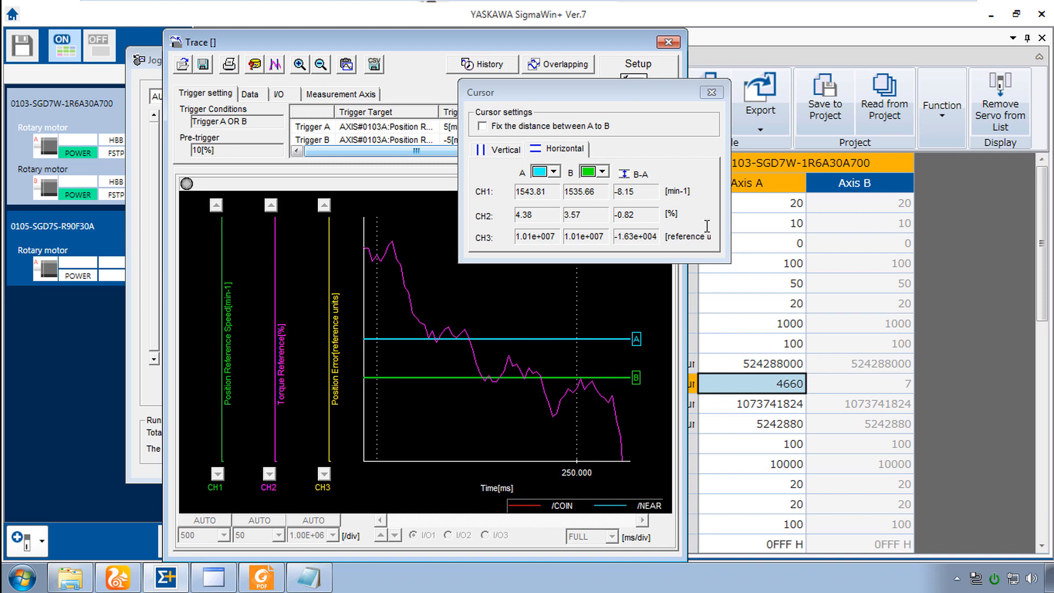
pyautogui.click(713, 92)
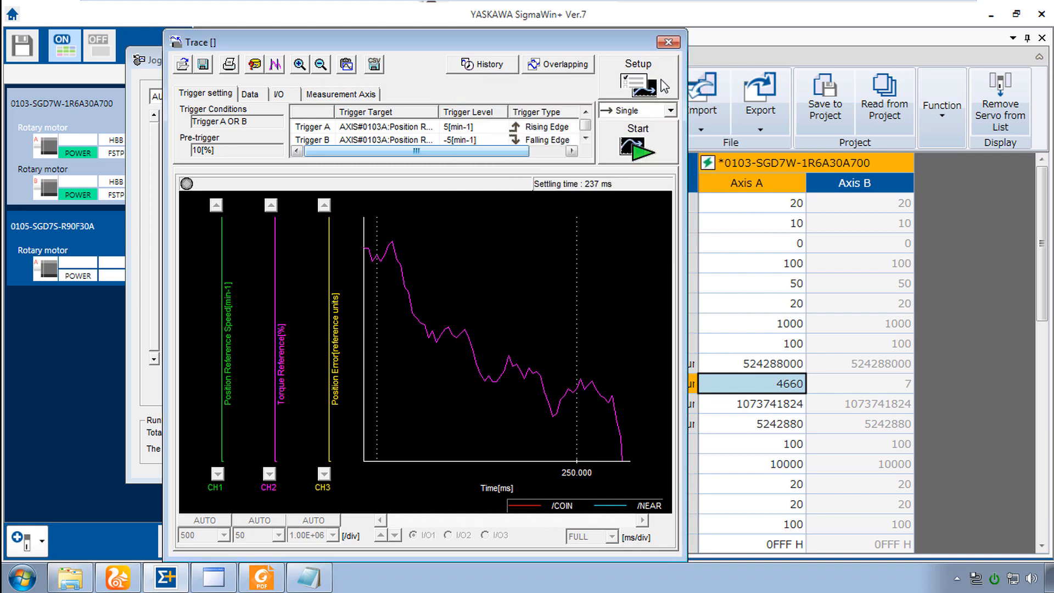
# Discard the unsaved graph, disable High-precision trace and set the sampling time to 125 us x 1000
pyautogui.click(643, 85)
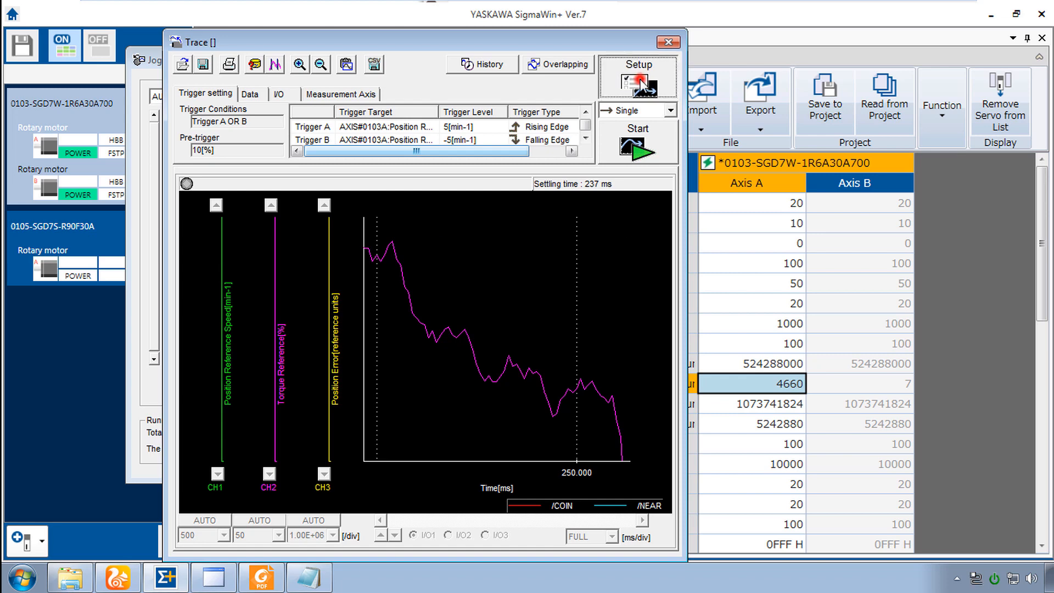
pyautogui.click(602, 340)
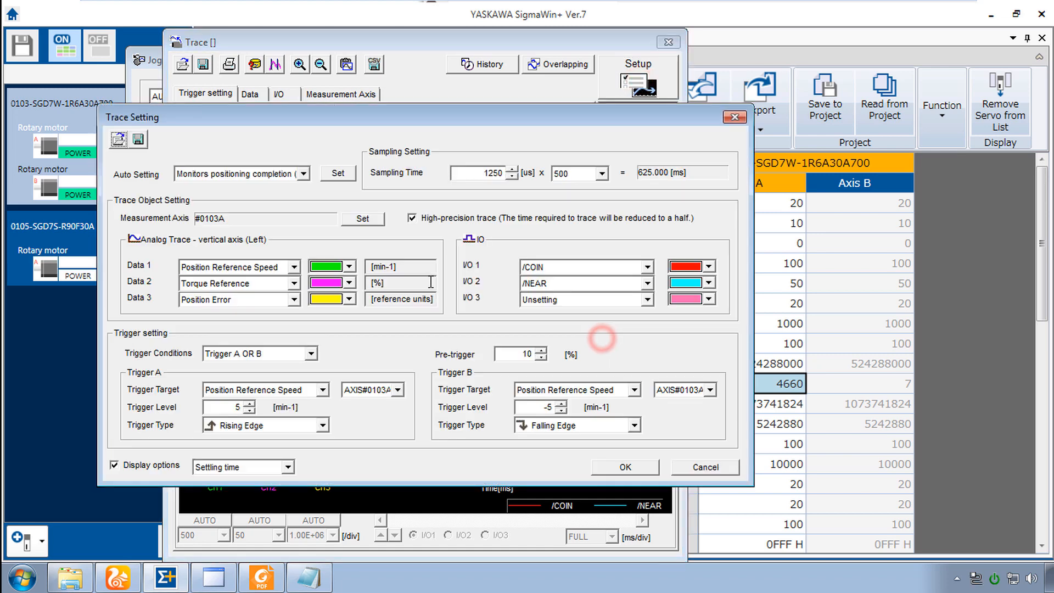
pyautogui.click(412, 218)
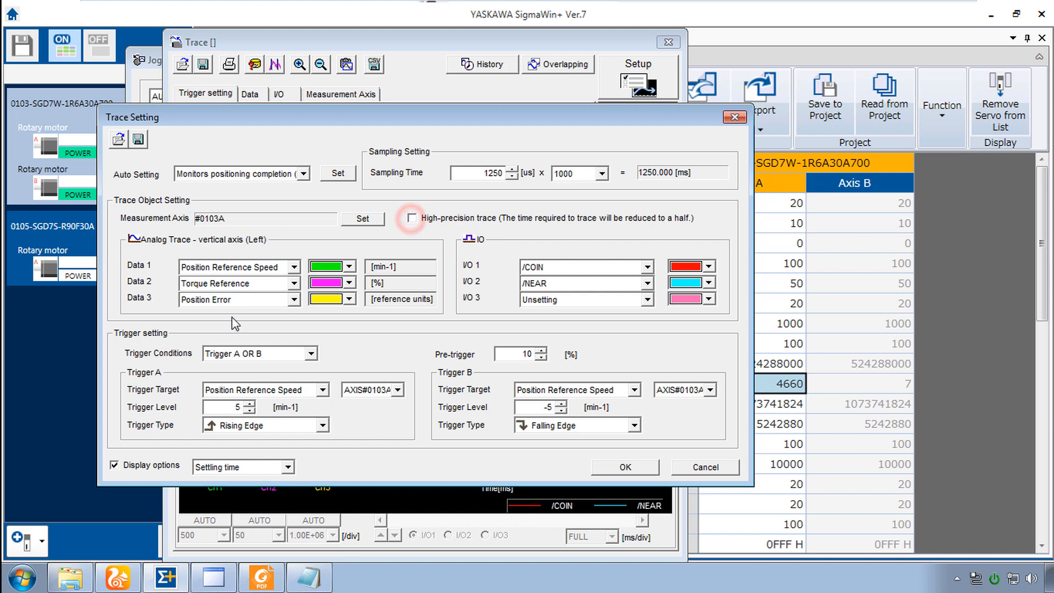
pyautogui.click(517, 177)
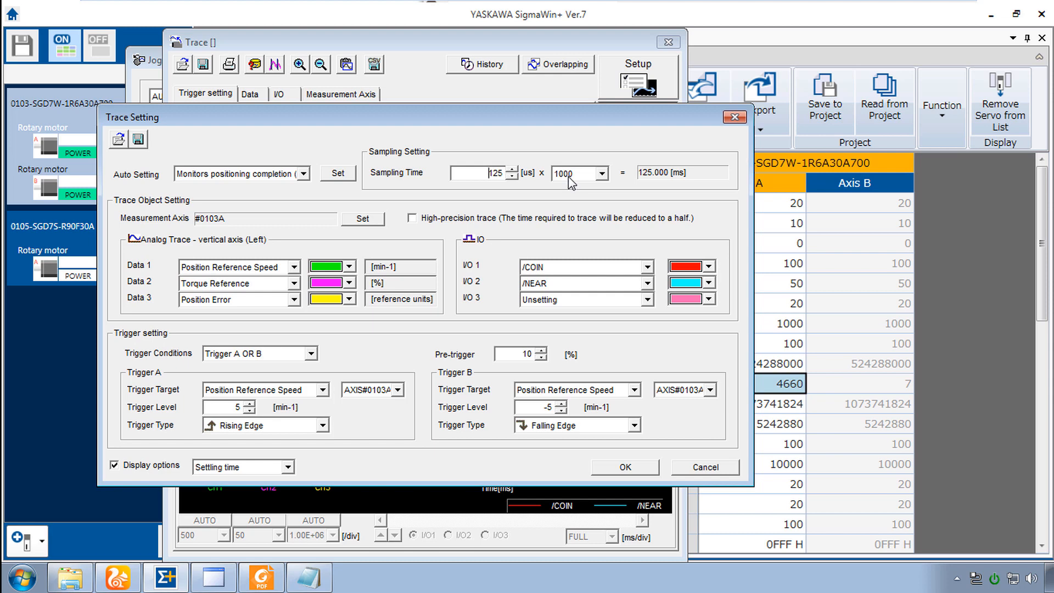
pyautogui.click(644, 466)
# Check the motor in the live camera view and capture a single trace with the 125 ms recording span
pyautogui.click(116, 581)
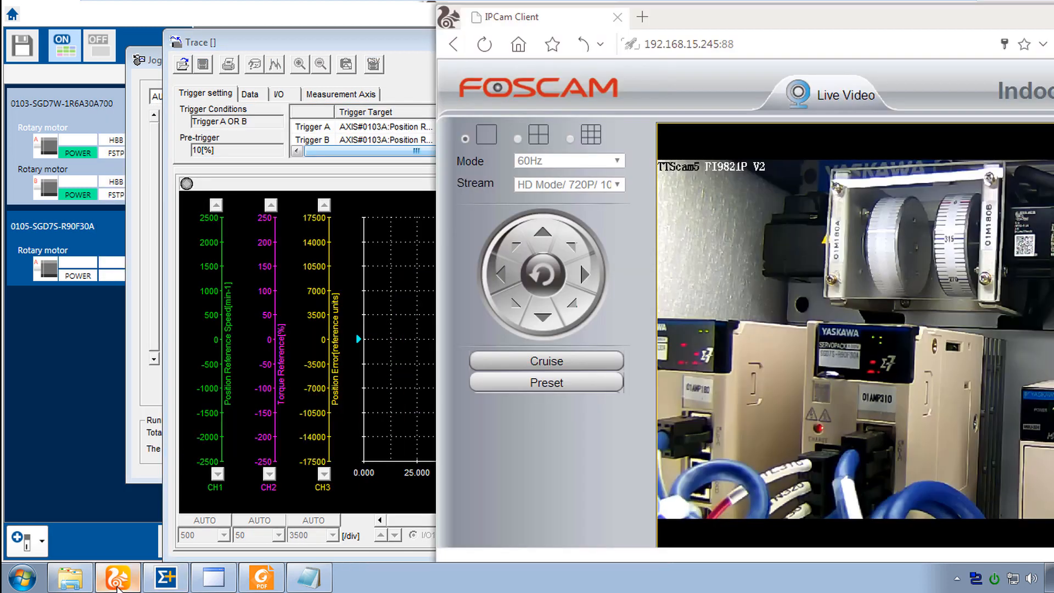
pyautogui.click(117, 581)
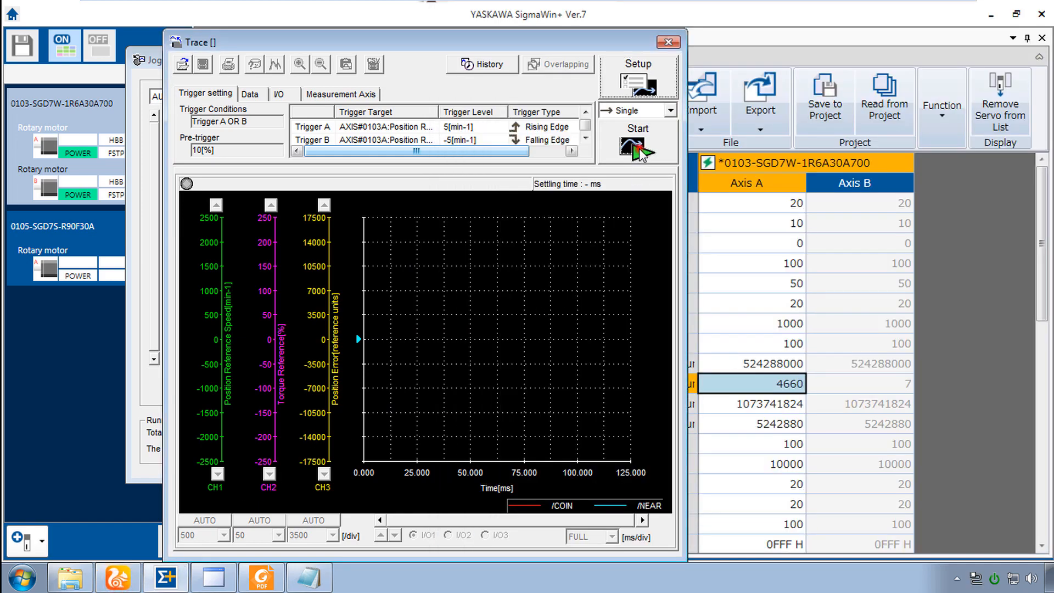
pyautogui.click(641, 154)
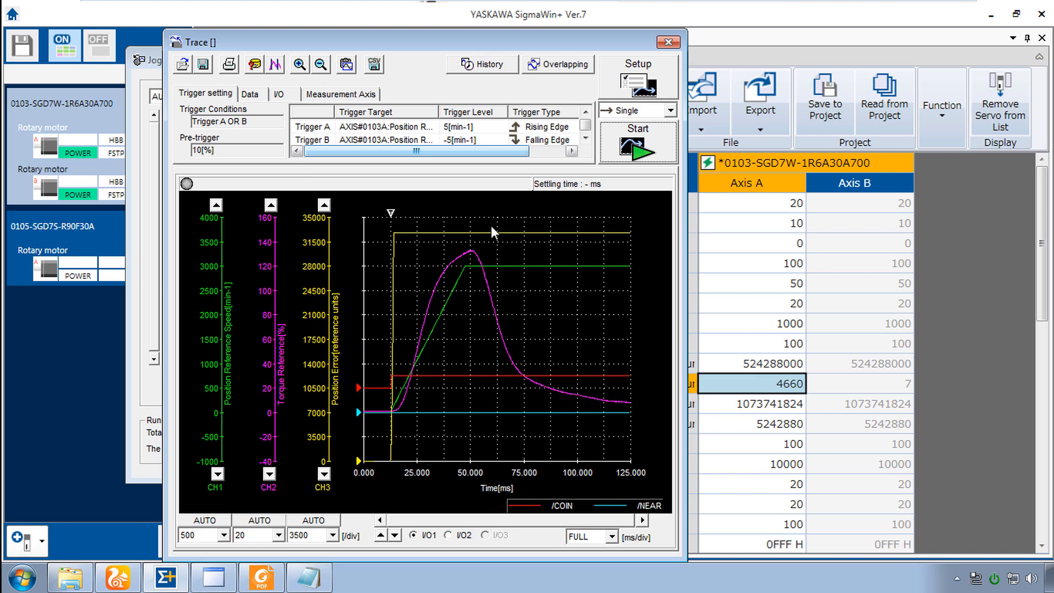
# Magnify the torque reference curve in the constant-speed section up to 125 ms until its ripple can be inspected
pyautogui.click(299, 64)
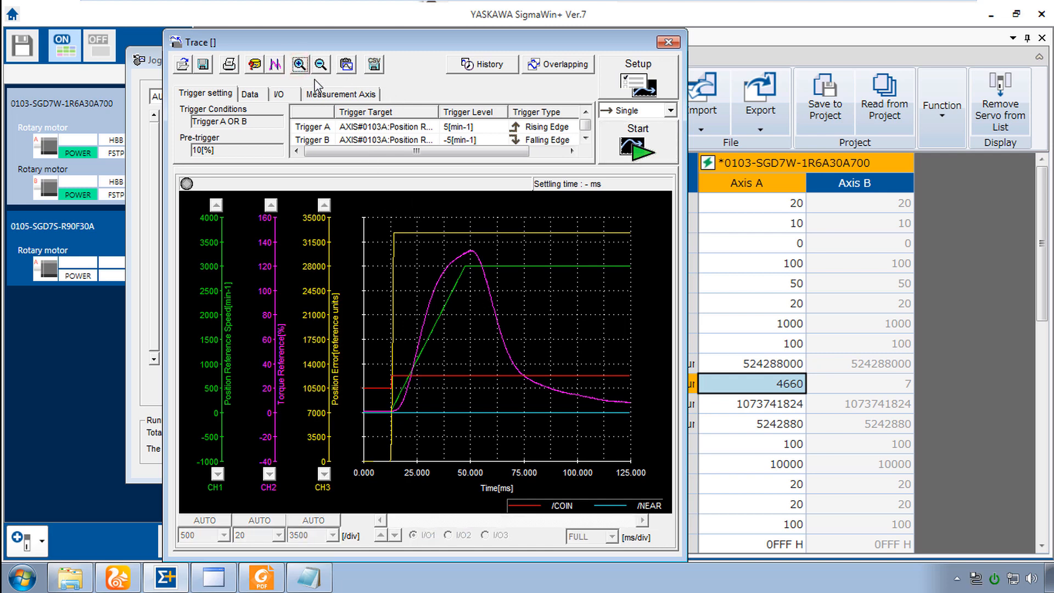
pyautogui.moveTo(536, 377); pyautogui.dragTo(634, 419)
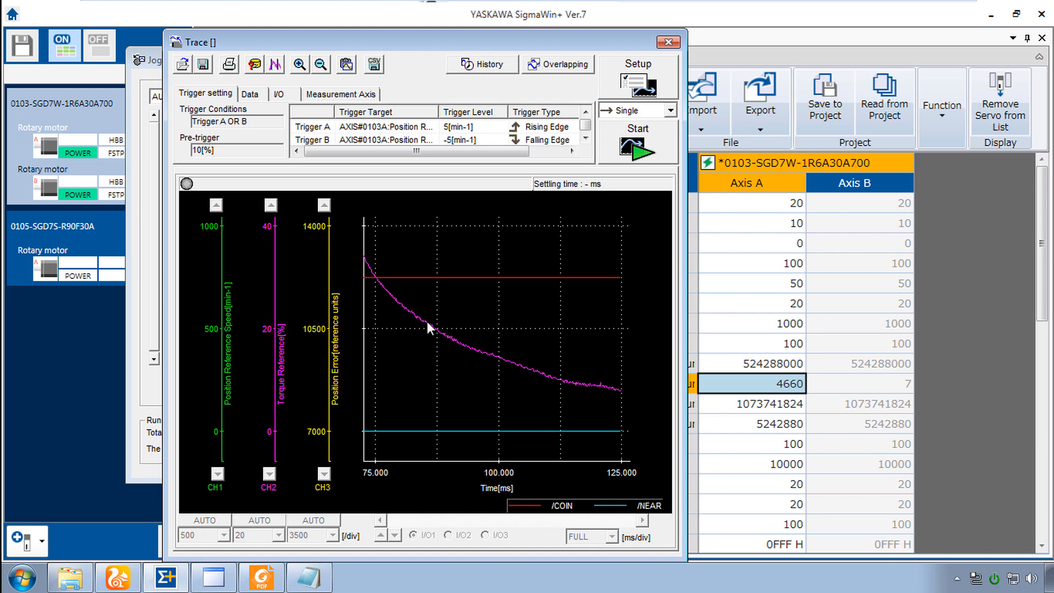
pyautogui.moveTo(406, 305); pyautogui.dragTo(620, 418)
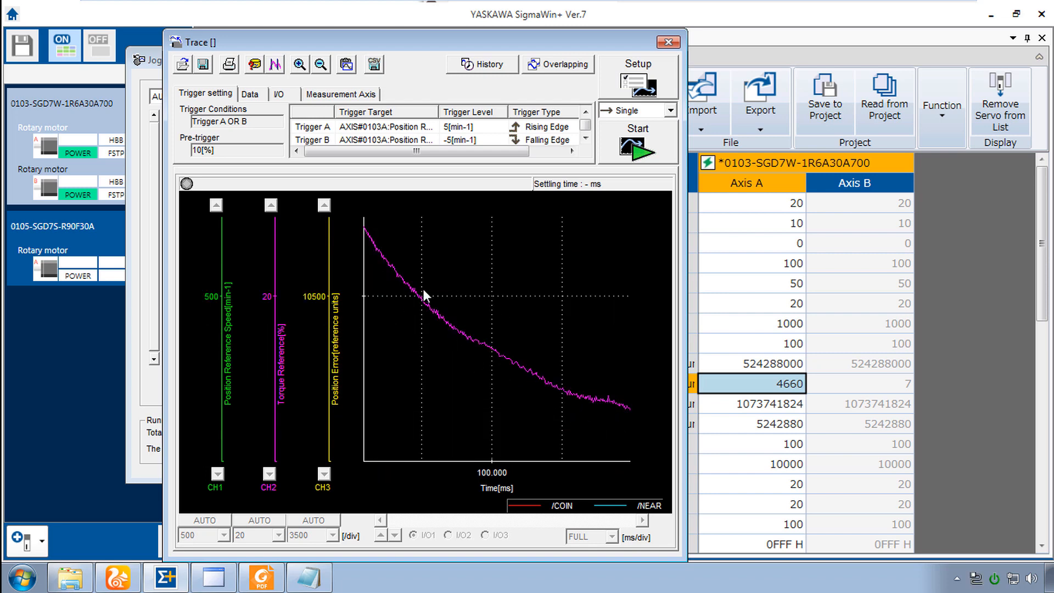
pyautogui.moveTo(403, 282); pyautogui.dragTo(580, 404)
pyautogui.moveTo(474, 337); pyautogui.dragTo(626, 443)
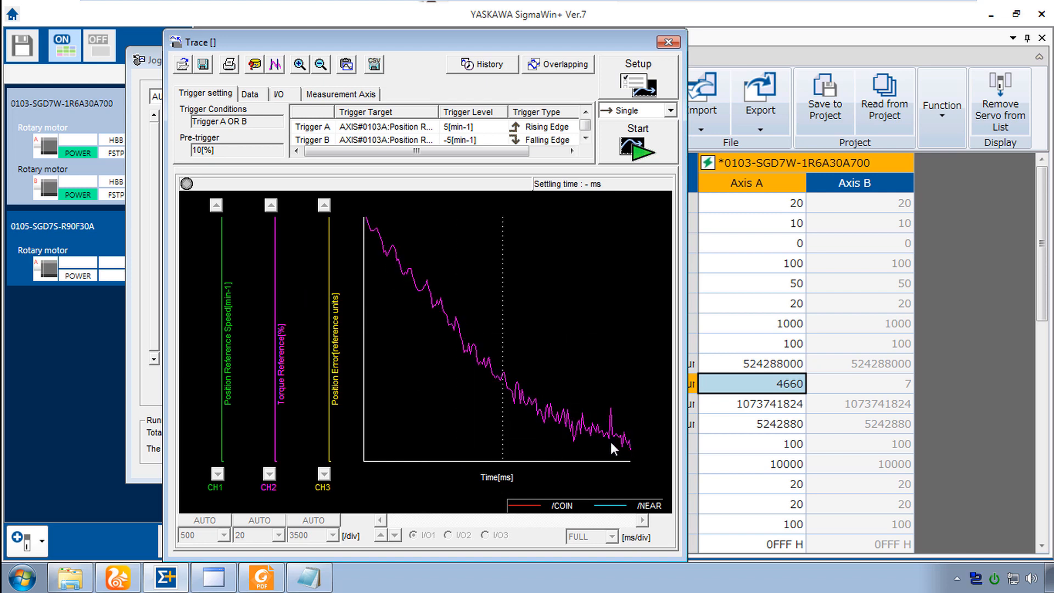
# Measure the torque ripple on the magnified 125 ms trace with horizontal cursors A and B
pyautogui.click(275, 64)
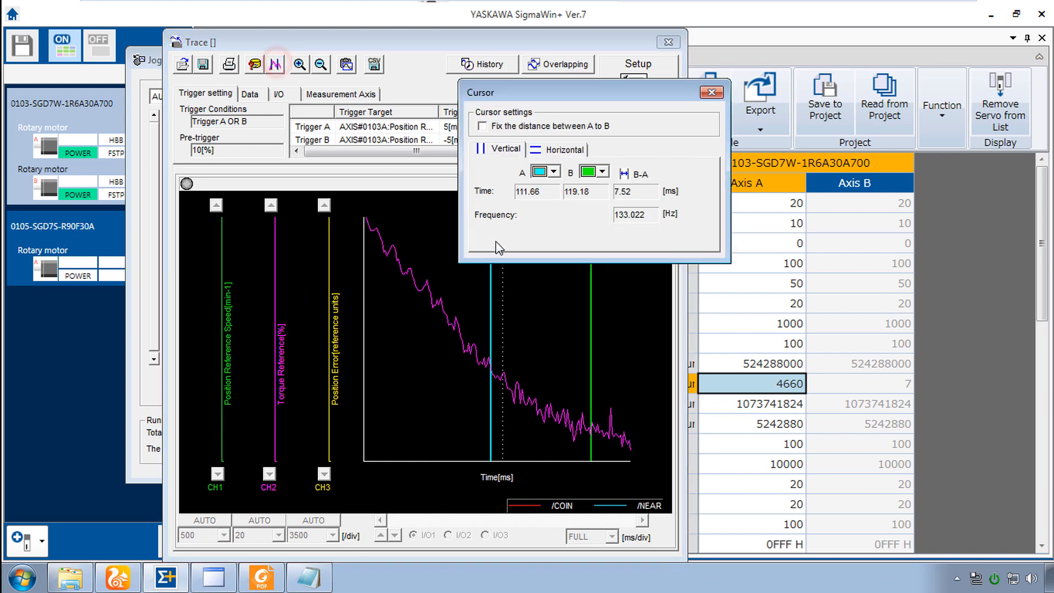
pyautogui.click(558, 158)
pyautogui.moveTo(543, 337); pyautogui.dragTo(549, 391)
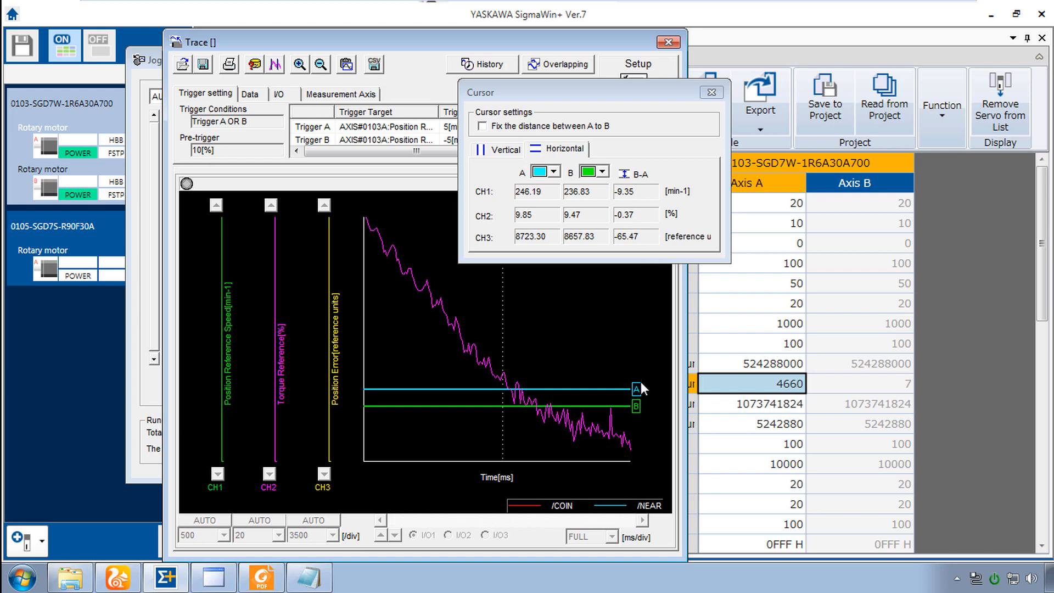
pyautogui.moveTo(636, 406); pyautogui.dragTo(637, 414)
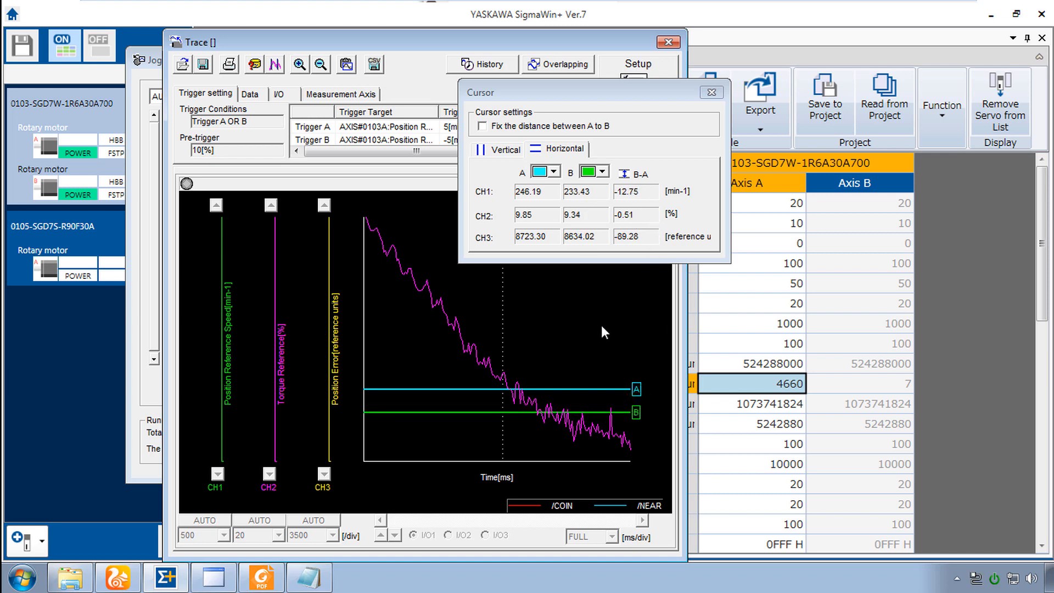
# Switch to the tuning results PDF in Foxit Reader and enter "0.5% rated" as Axis A's Default "Tuning-Less" torque ripple
pyautogui.click(262, 577)
pyautogui.click(854, 255)
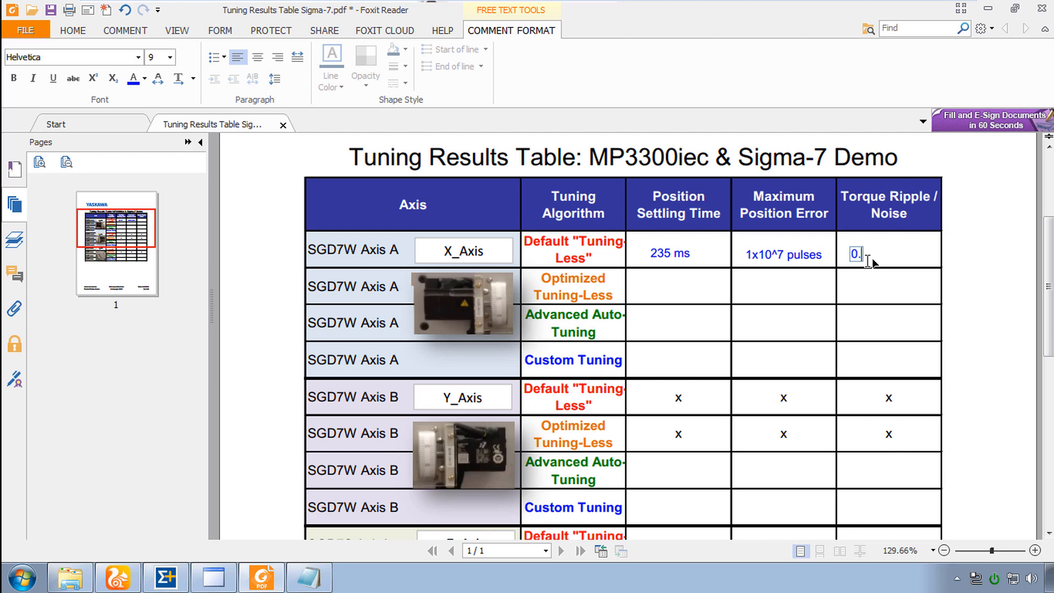
pyautogui.write('0.5% rated')
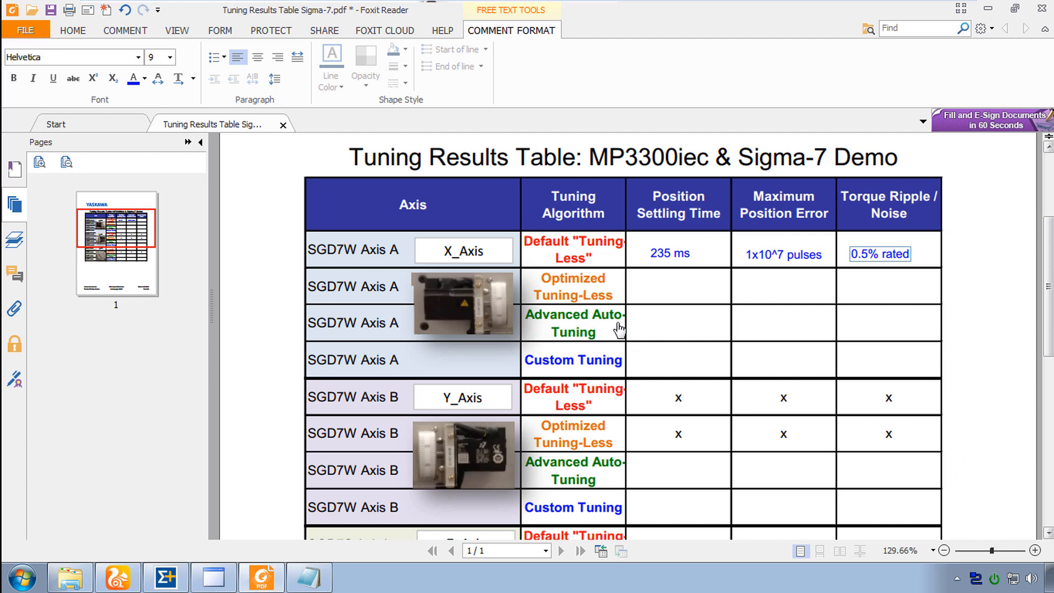
pyautogui.click(260, 445)
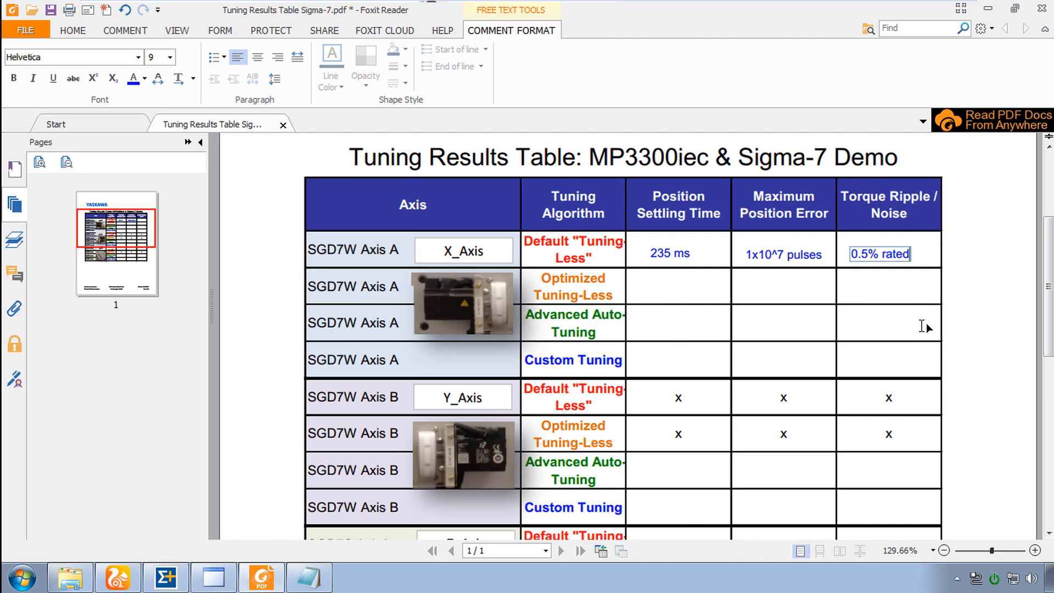
# Review the SGD7W Axis B and SGD7S Axis A rows further down the tuning results table
pyautogui.scroll(-1, 986, 348)
pyautogui.scroll(-2, 987, 346)
pyautogui.scroll(1, 987, 346)
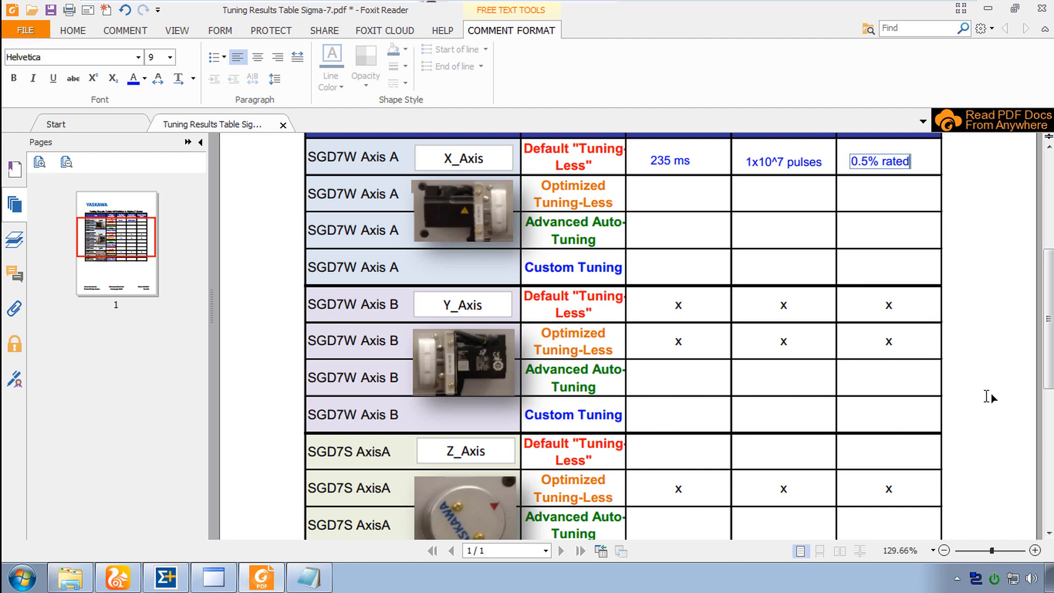
pyautogui.scroll(-3, 991, 393)
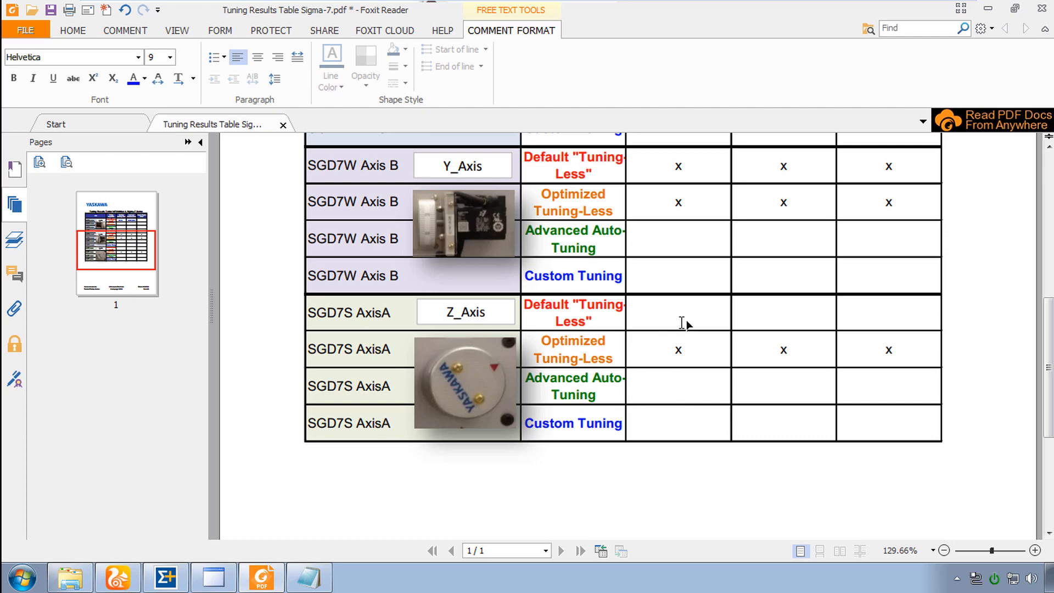